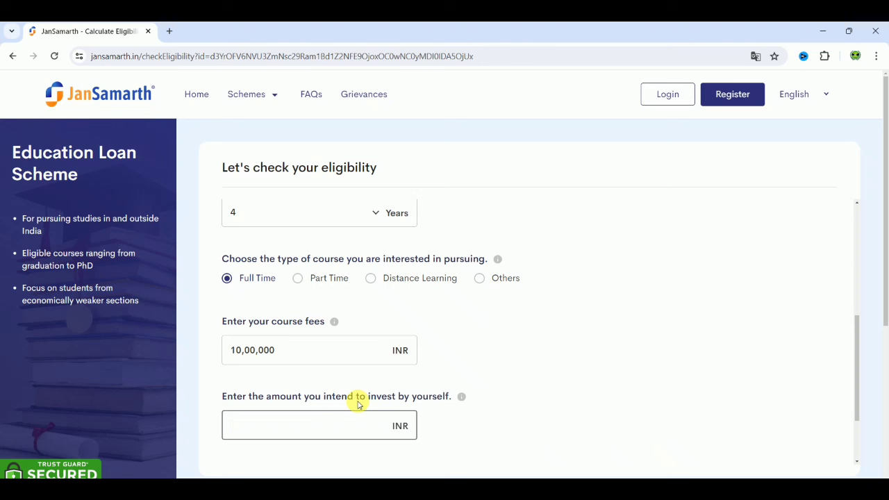
- Enter a 1,00,000 INR self-investment and calculate loan eligibility for the course
type("100000")
left_click(535, 392)
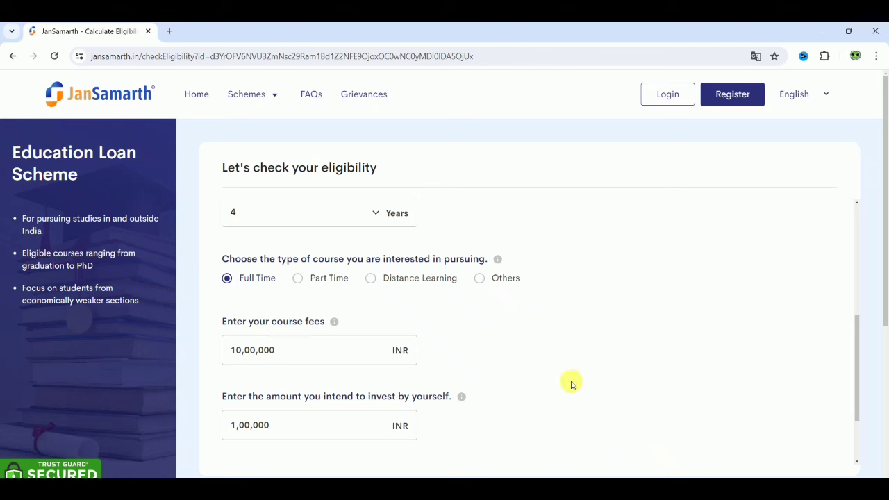
scroll(572, 384, "down", 2)
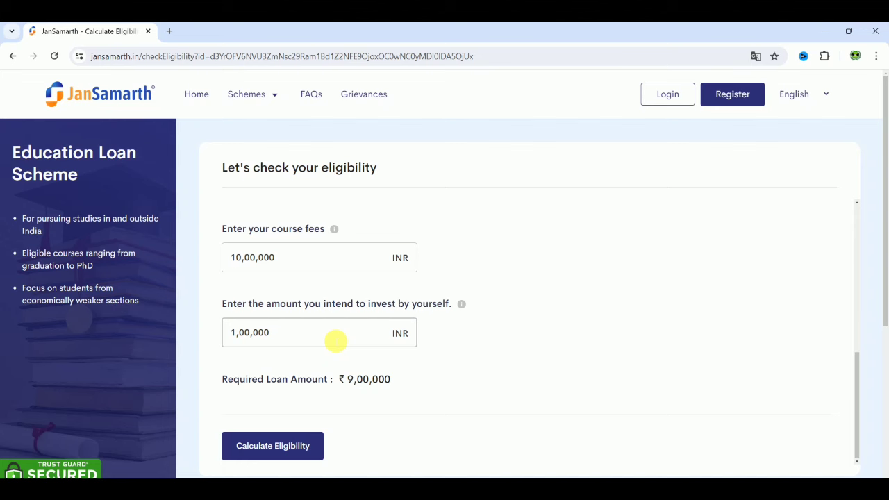
left_click(277, 451)
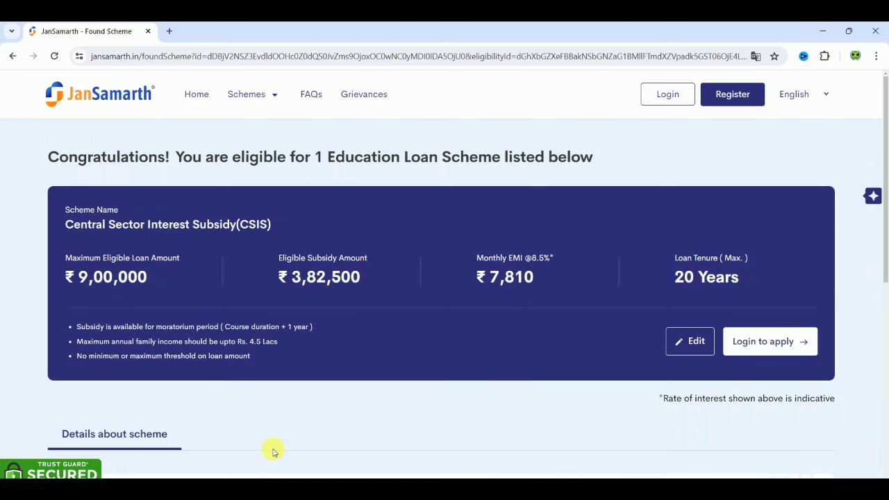
- Read the CSIS scheme details, then choose Login to apply for the scheme
mouse_move(247, 94)
scroll(387, 397, "down", 3)
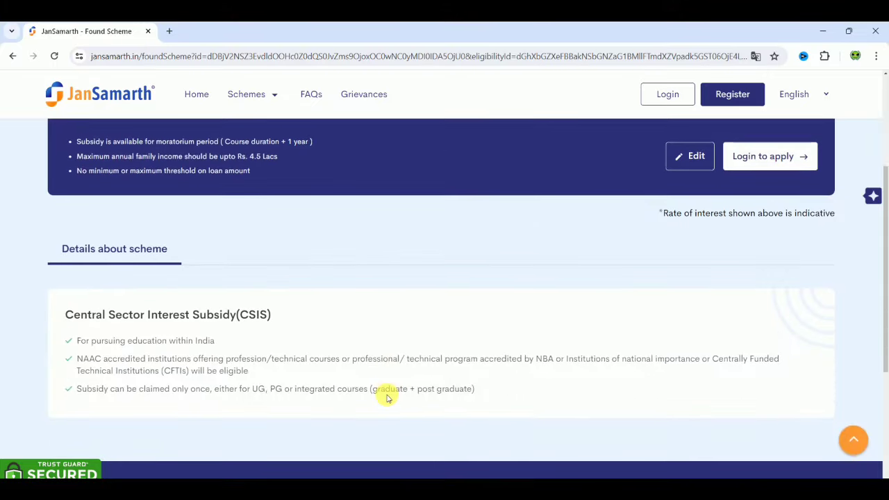
scroll(388, 397, "up", 3)
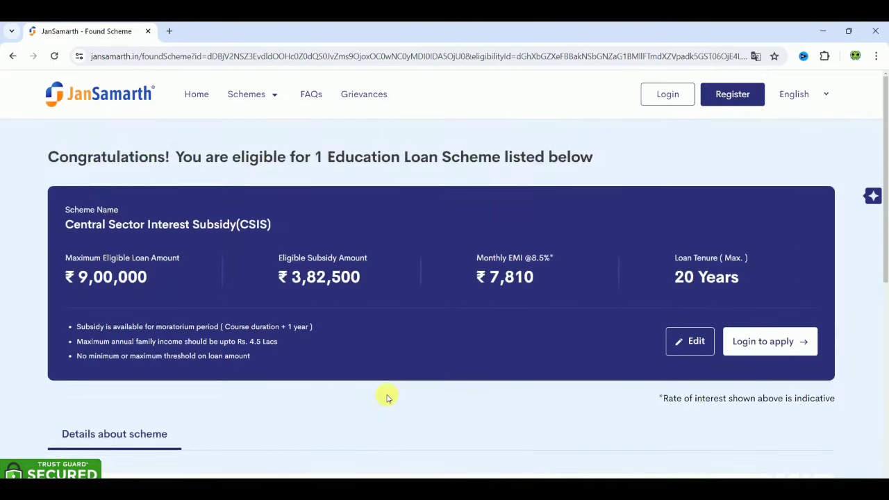
left_click(783, 352)
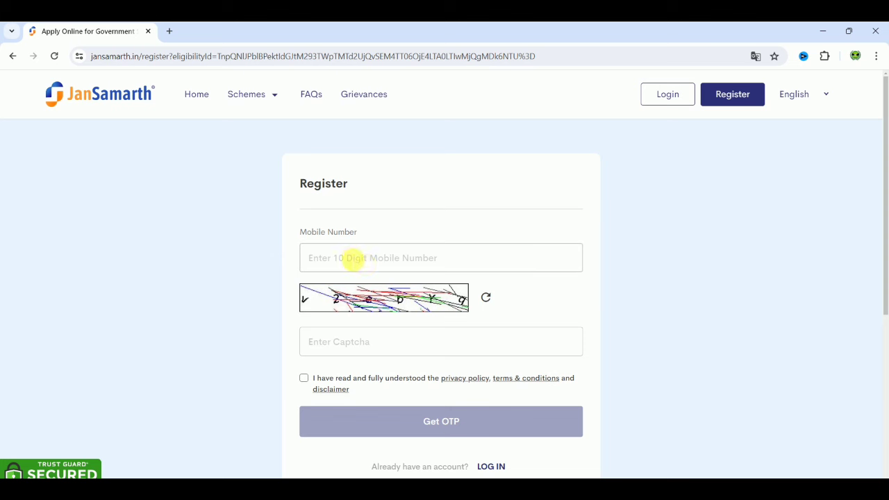
- Fill in the mobile number and captcha on the Register form and open the consent terms
left_click(365, 263)
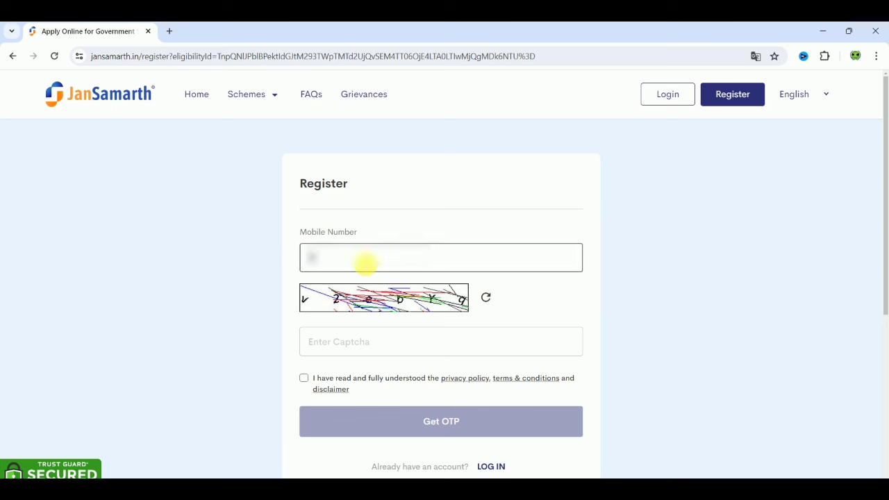
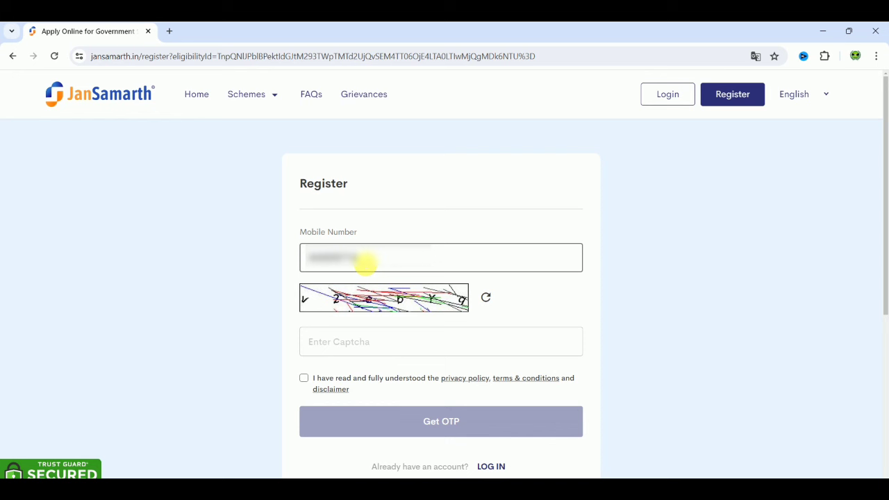
left_click(386, 348)
type("2")
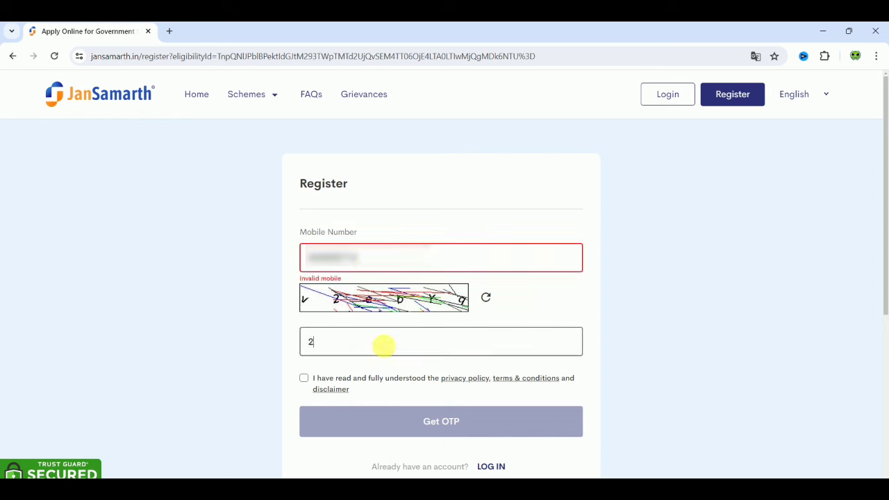
type("ebyq")
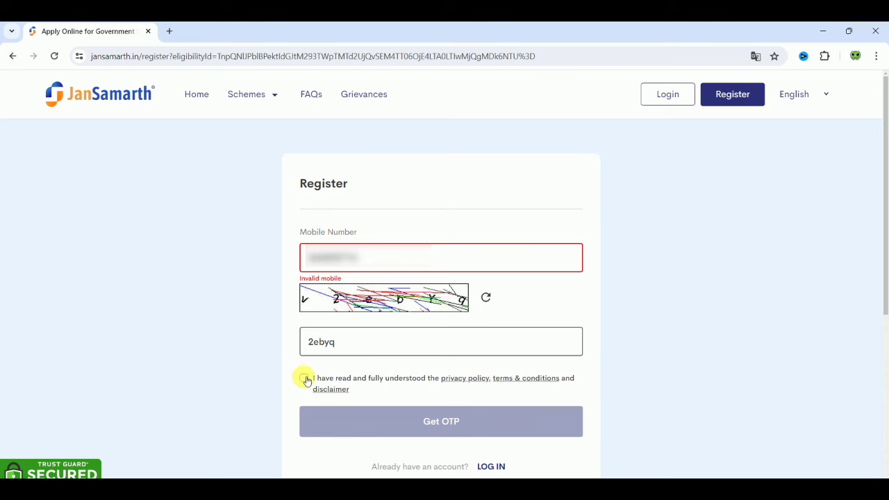
left_click(304, 377)
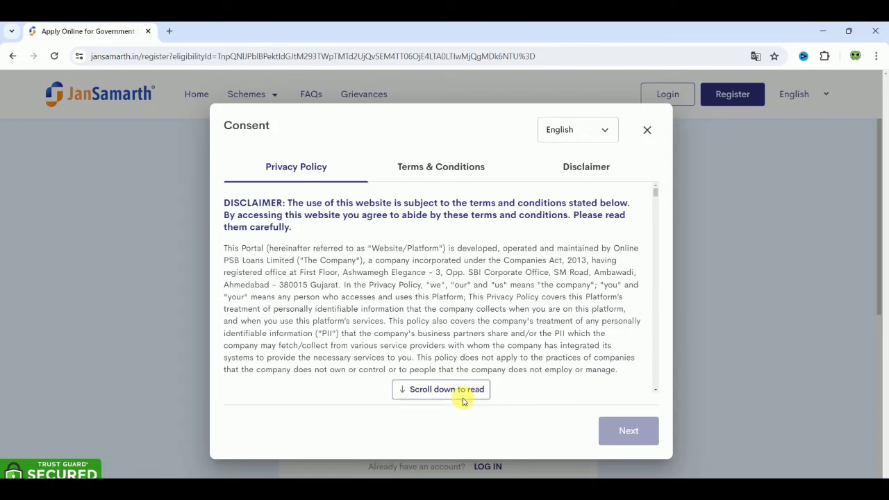
- Read through the Privacy Policy, Terms and Disclaimer, tick the declaration and agree
scroll(657, 384, "down", 10)
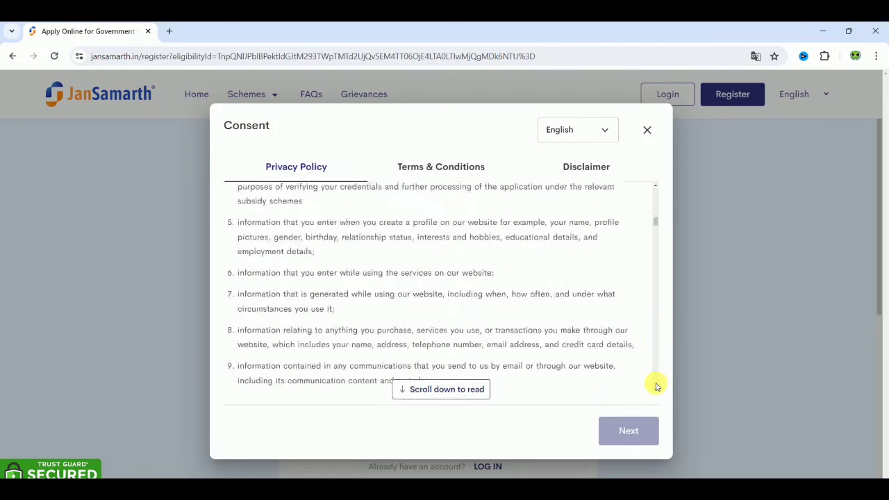
scroll(656, 384, "down", 5)
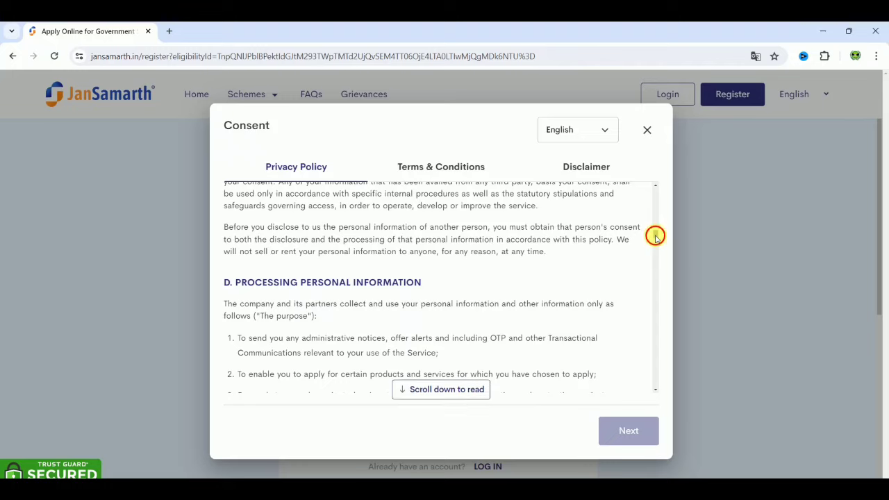
left_click_drag(655, 236, 655, 449)
left_click(636, 432)
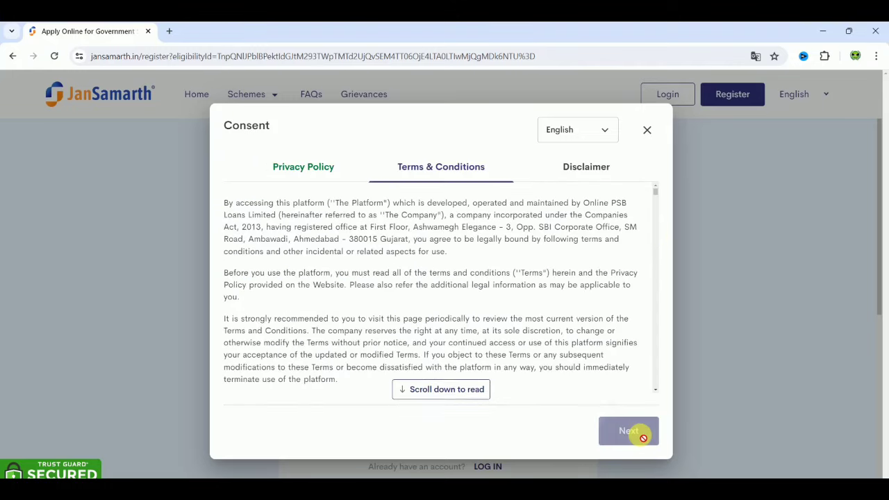
scroll(656, 373, "down", 5)
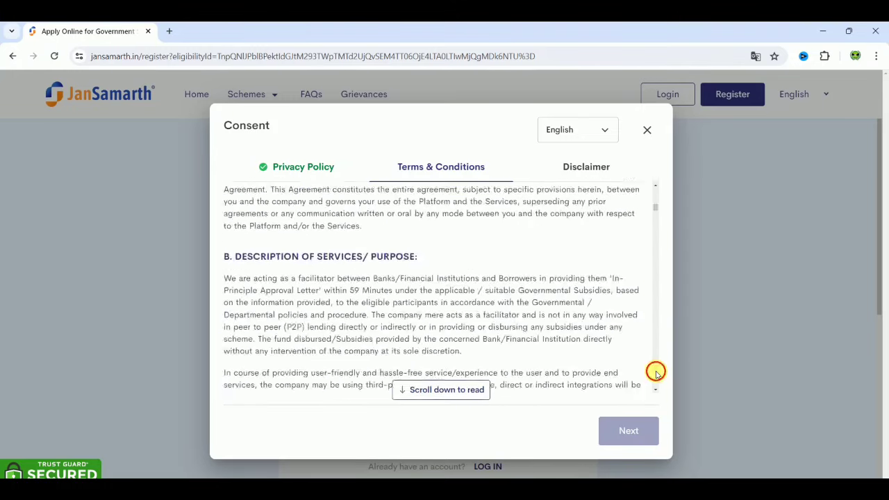
scroll(655, 373, "down", 5)
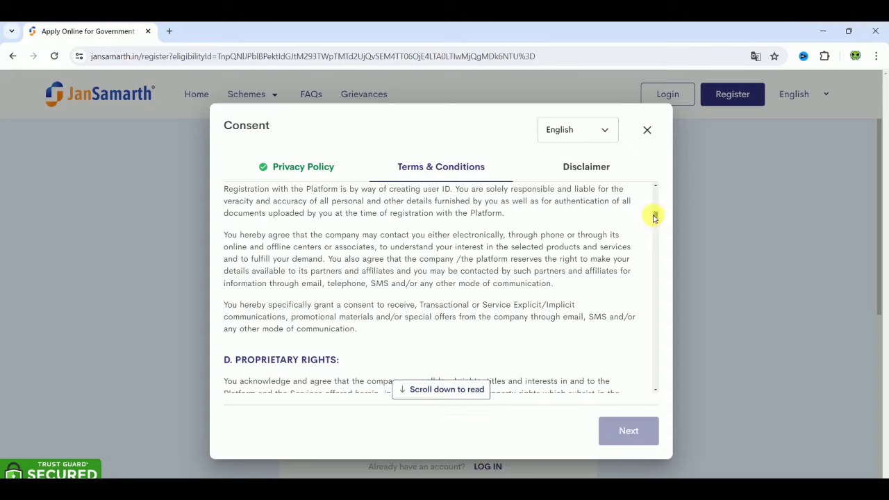
left_click_drag(654, 218, 639, 414)
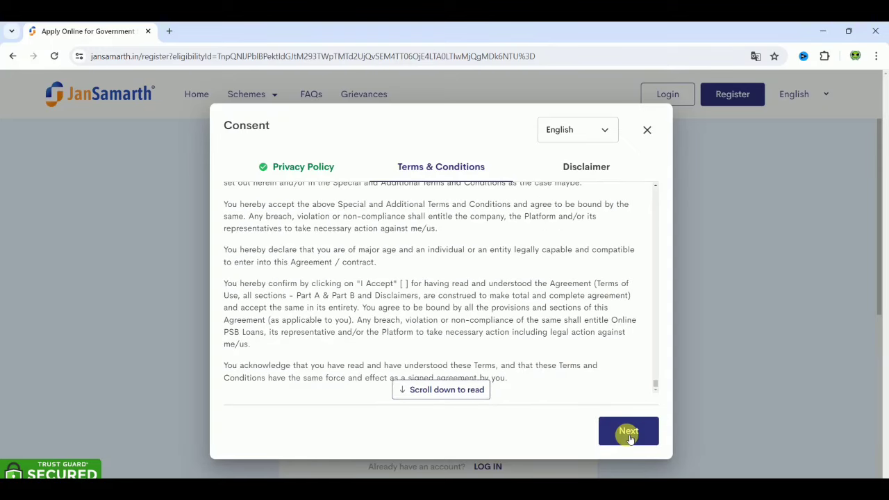
left_click(628, 433)
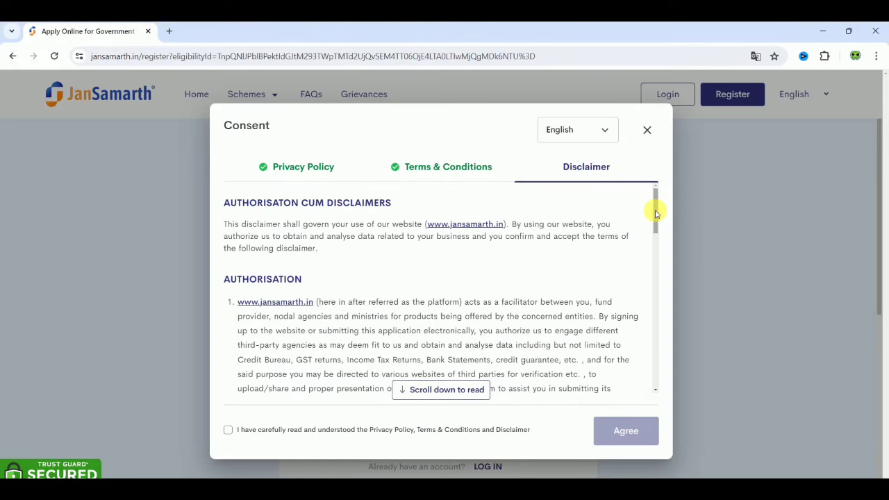
left_click_drag(655, 208, 659, 408)
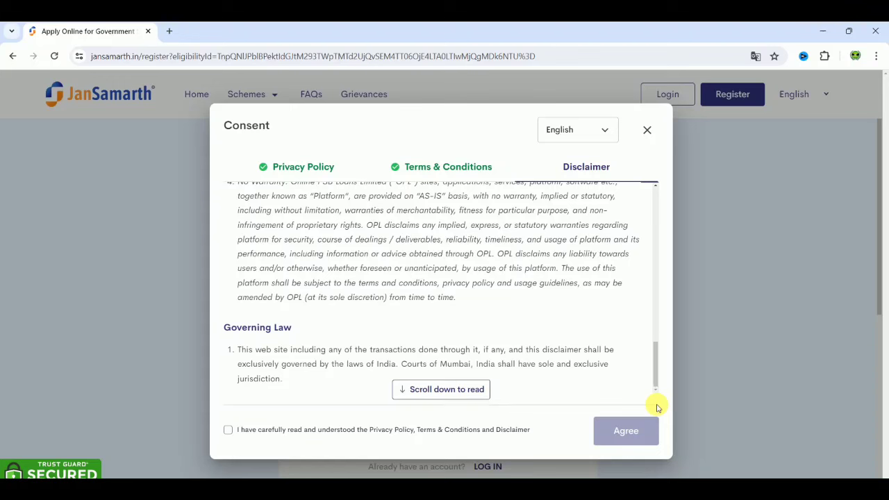
left_click(228, 430)
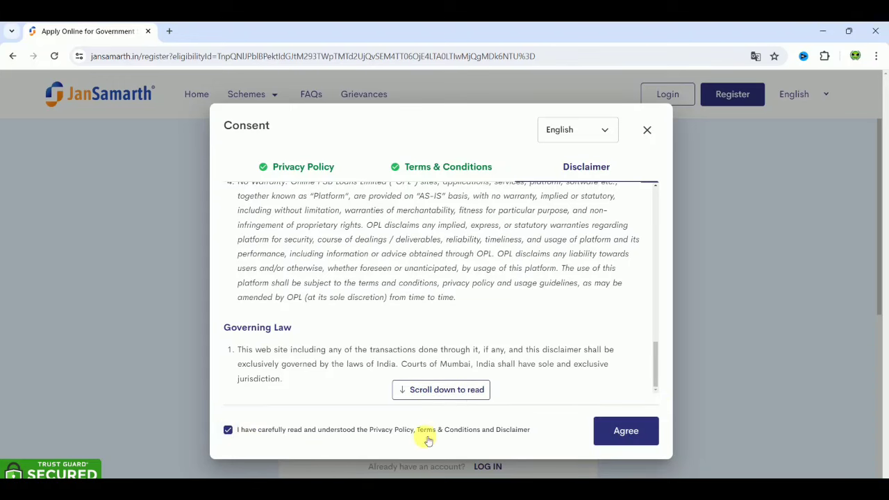
left_click(599, 443)
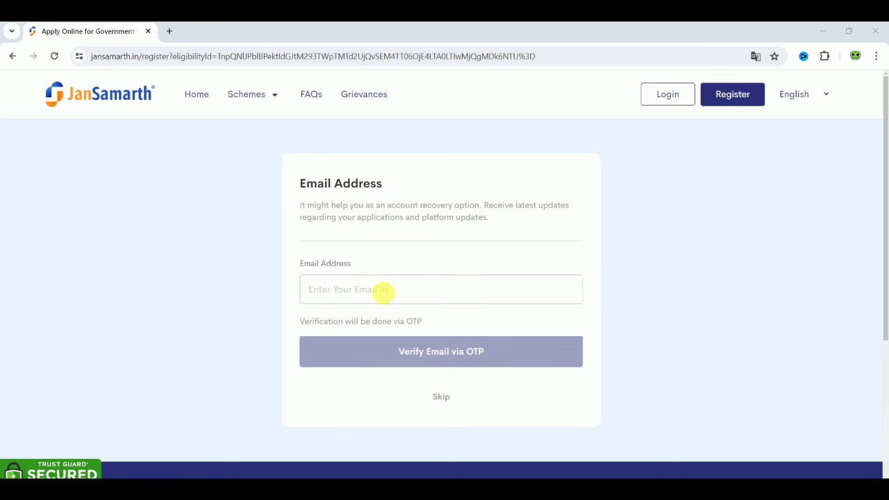
- Enter the email address, request an email OTP and type in the emailed code
left_click(383, 293)
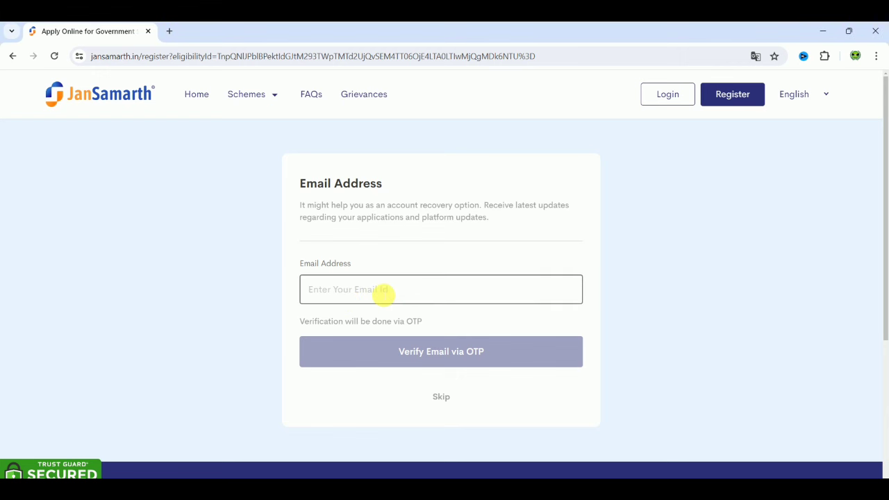
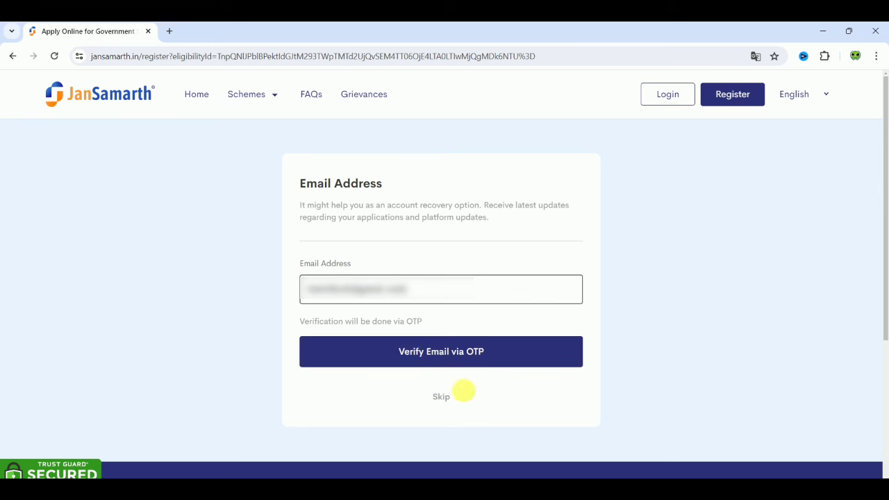
left_click(451, 354)
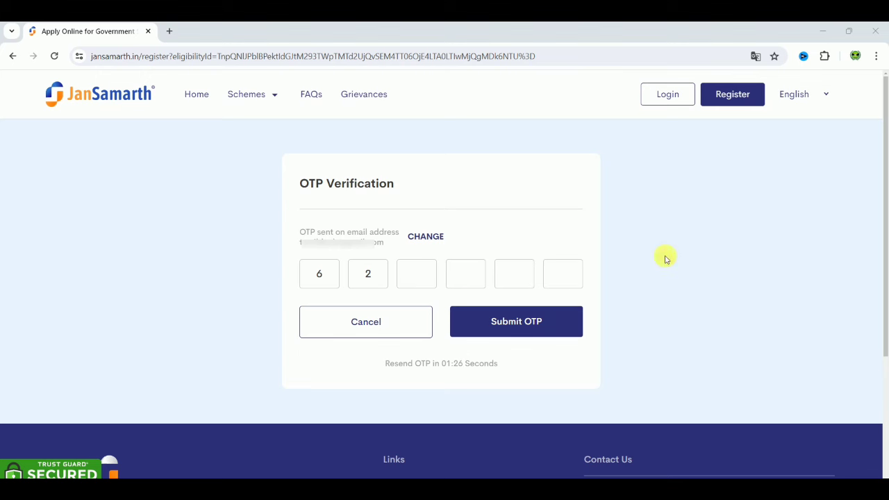
left_click(423, 280)
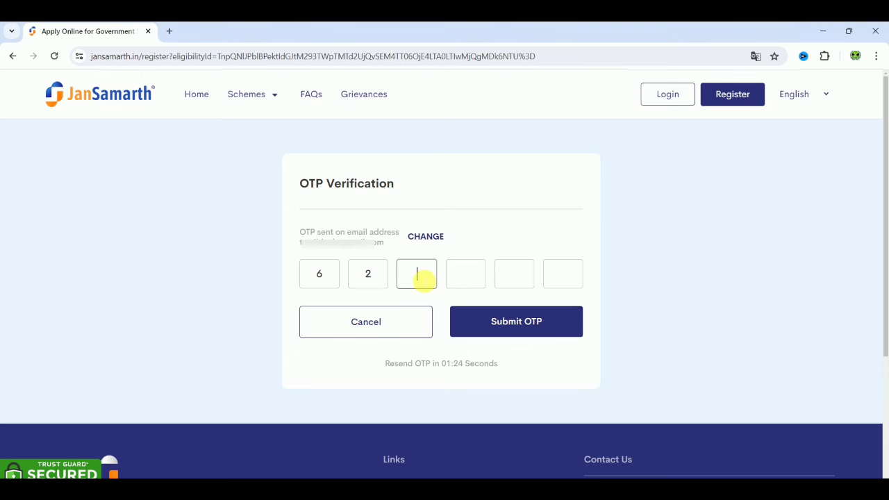
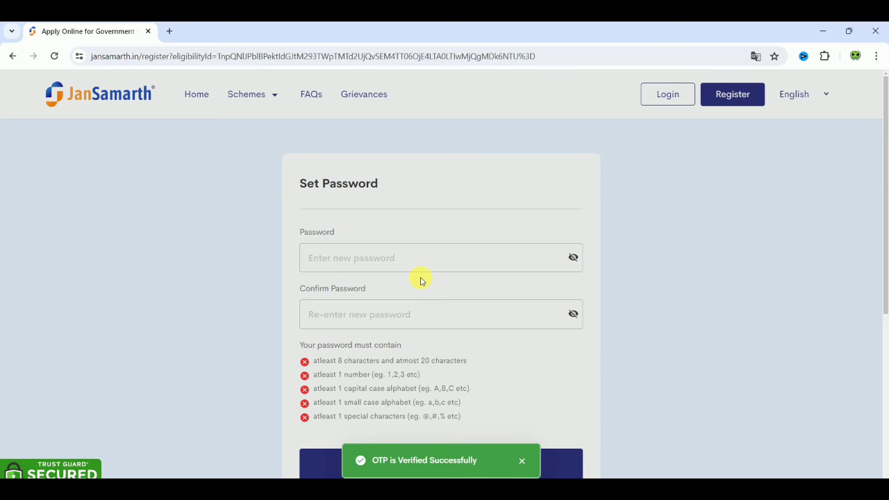
- Set and confirm a valid account password, replacing the rejected first attempt, and finish registration
left_click(521, 461)
left_click(369, 258)
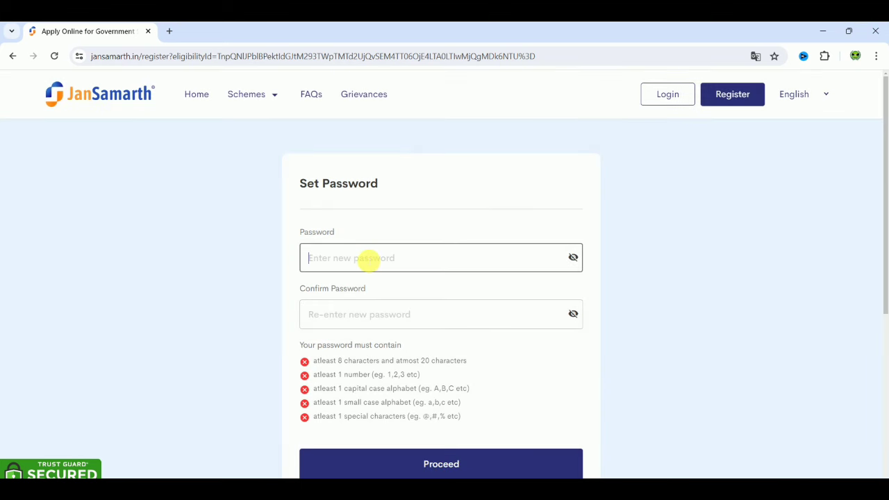
type("Ab•••••••••••••")
left_click(347, 316)
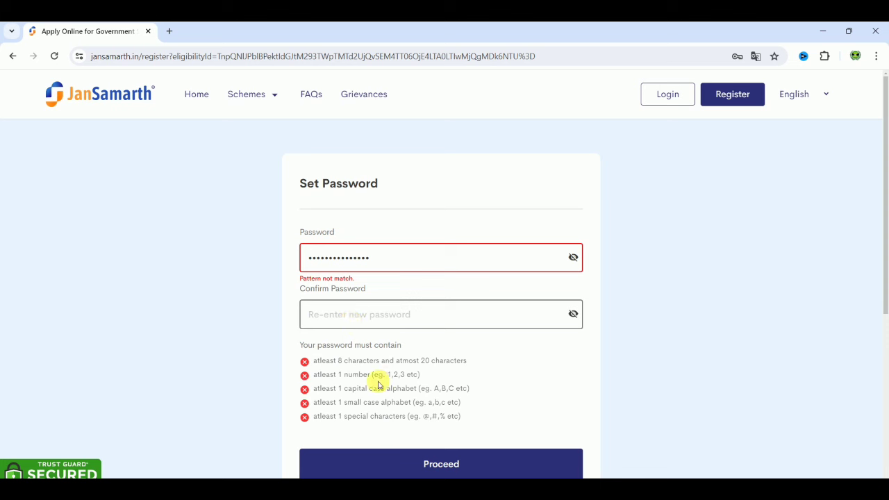
left_click(447, 262)
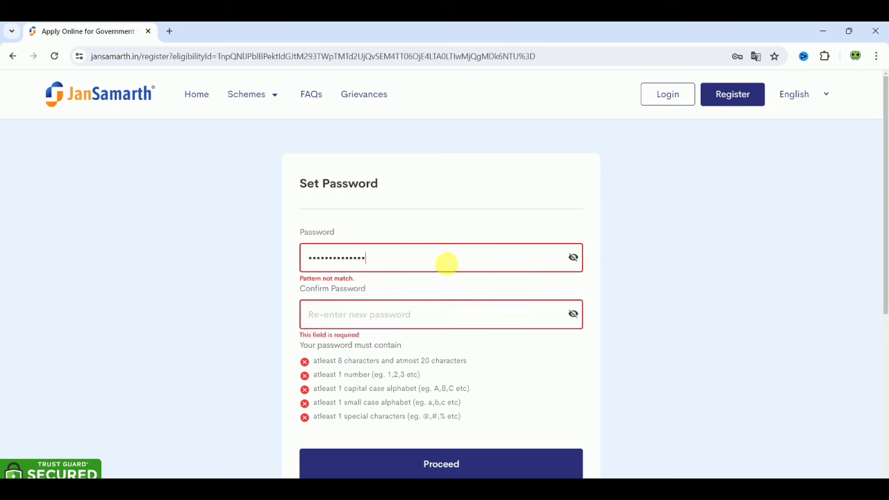
key("BackSpace")
key("BackSpace")
key("BackSpace")
key("BackSpace")
key("BackSpace")
key("BackSpace")
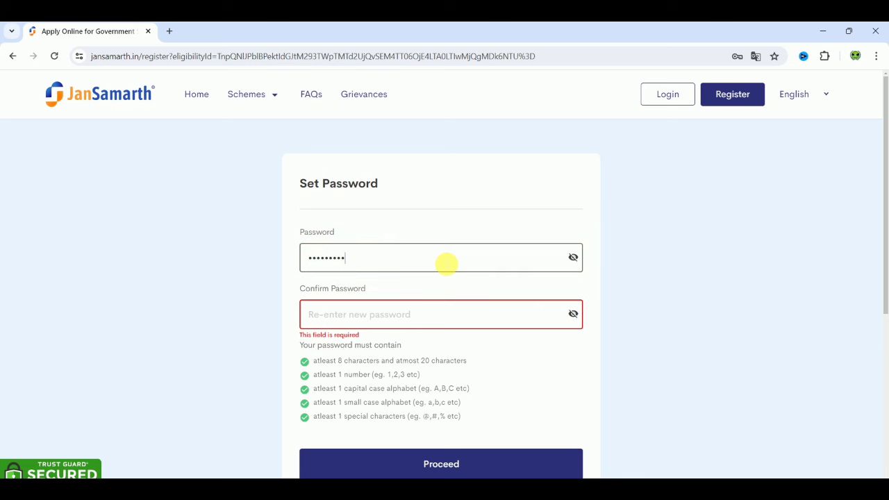
left_click(414, 321)
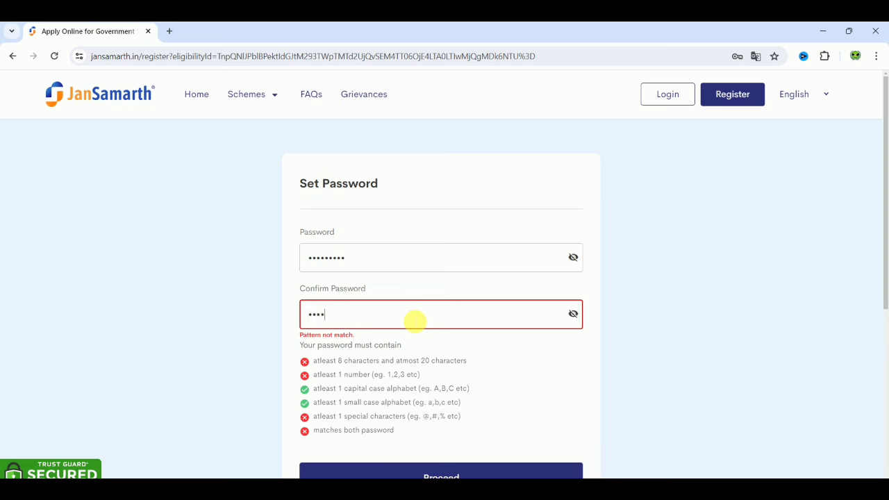
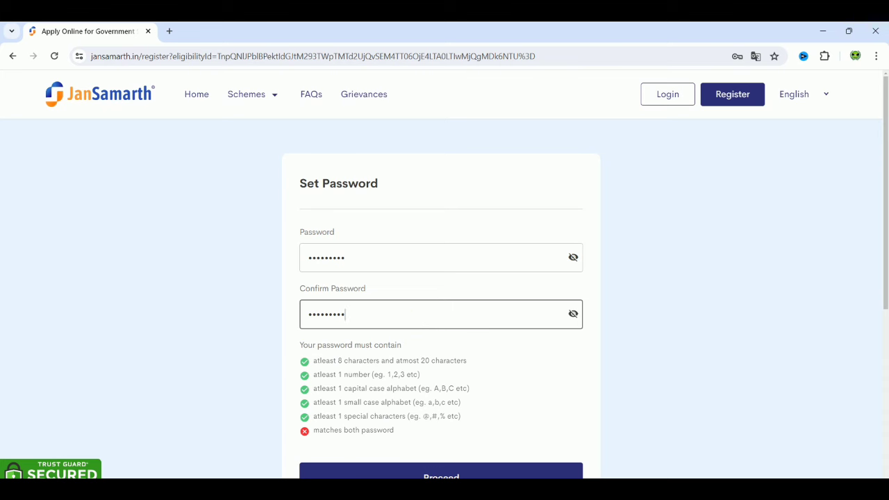
key("Return")
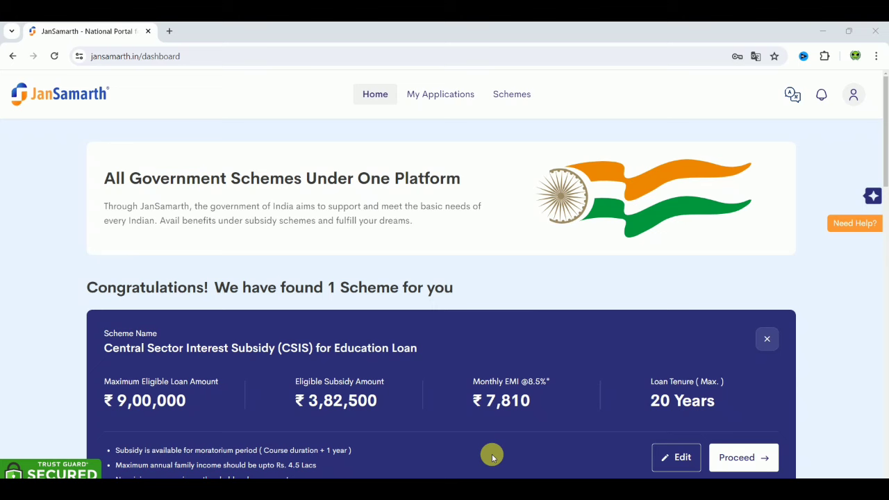
- Proceed with the CSIS education loan scheme and approve the reviewed loan details
left_click(738, 457)
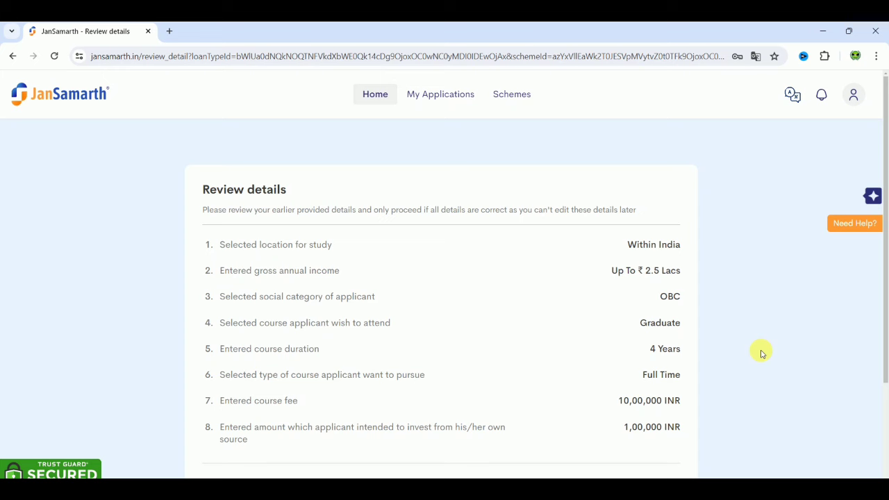
scroll(761, 352, "down", 2)
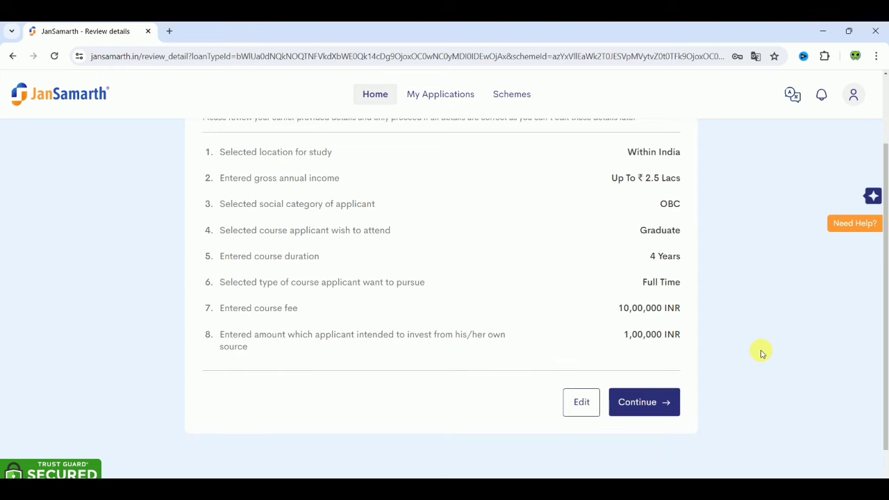
left_click(659, 403)
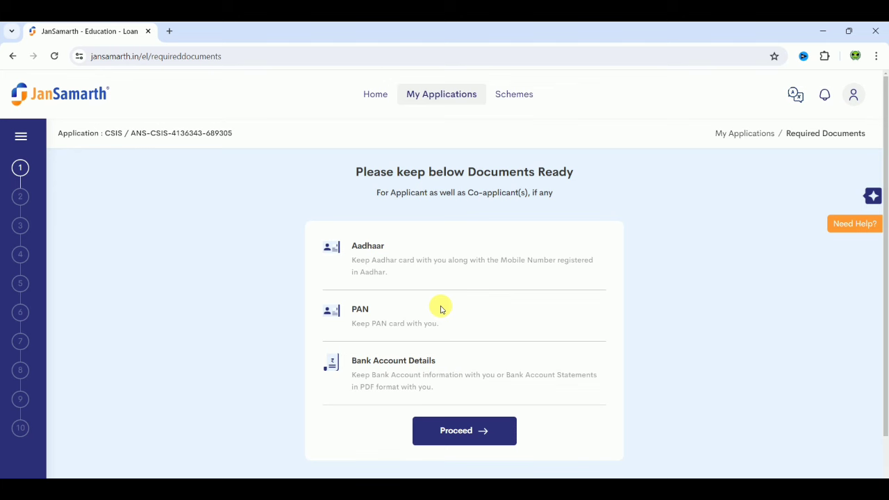
- Move past the documents checklist and accept the Aadhaar and Income Tax consents
left_click(473, 431)
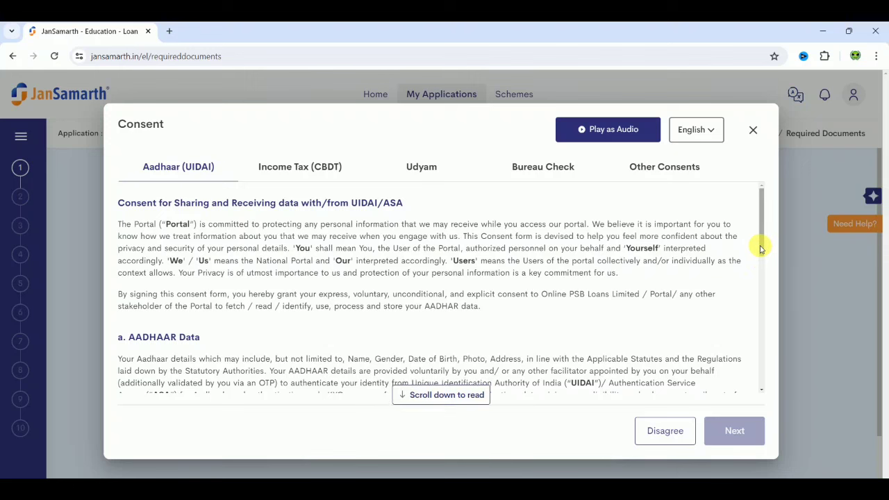
left_click_drag(761, 249, 763, 409)
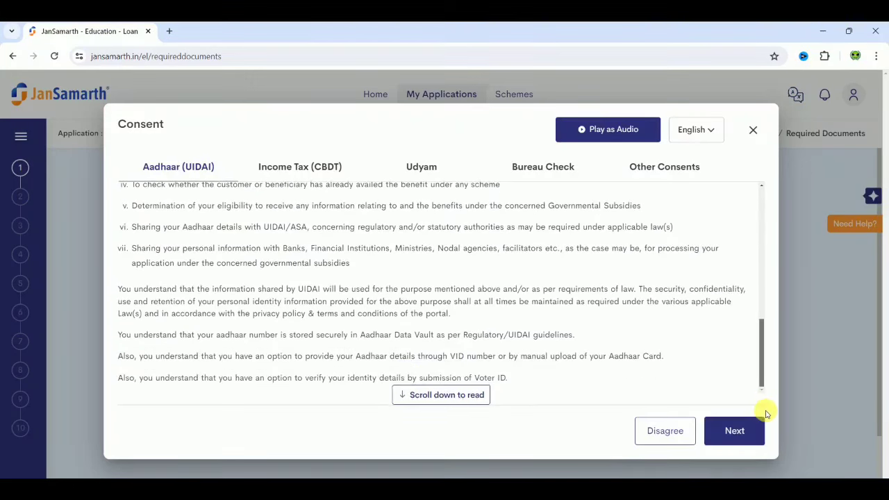
left_click(754, 426)
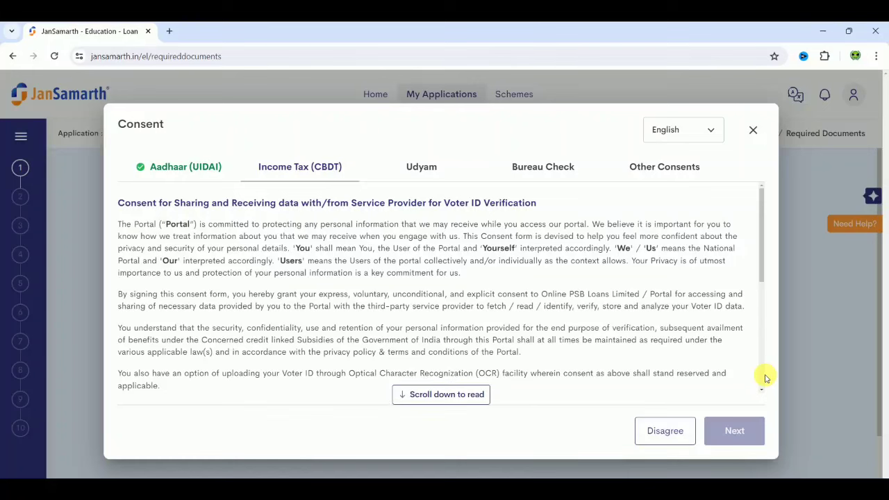
scroll(760, 378, "down", 5)
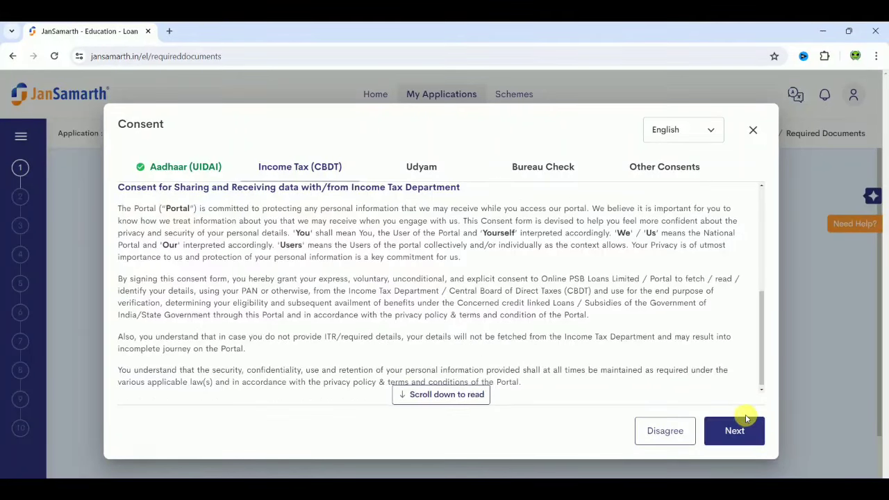
left_click(750, 428)
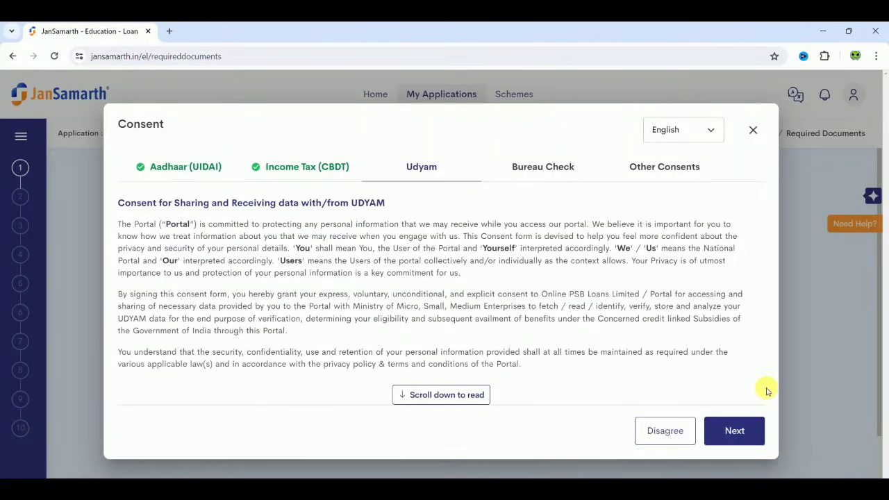
- Accept the Udyam, Bureau Check and Other Consents sections to continue
left_click(734, 429)
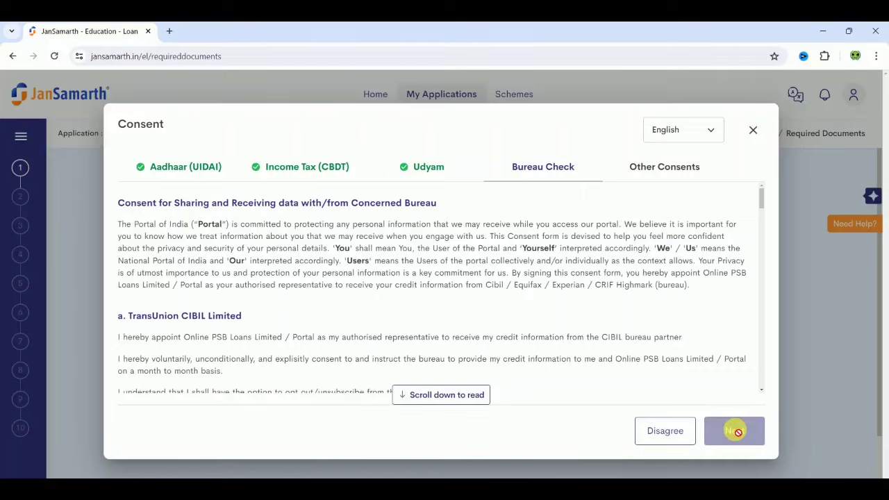
scroll(760, 379, "down", 10)
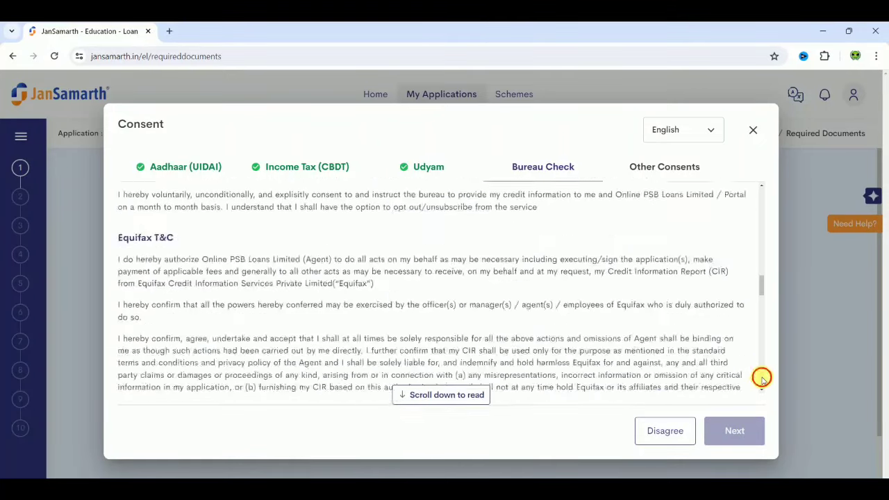
scroll(763, 381, "down", 5)
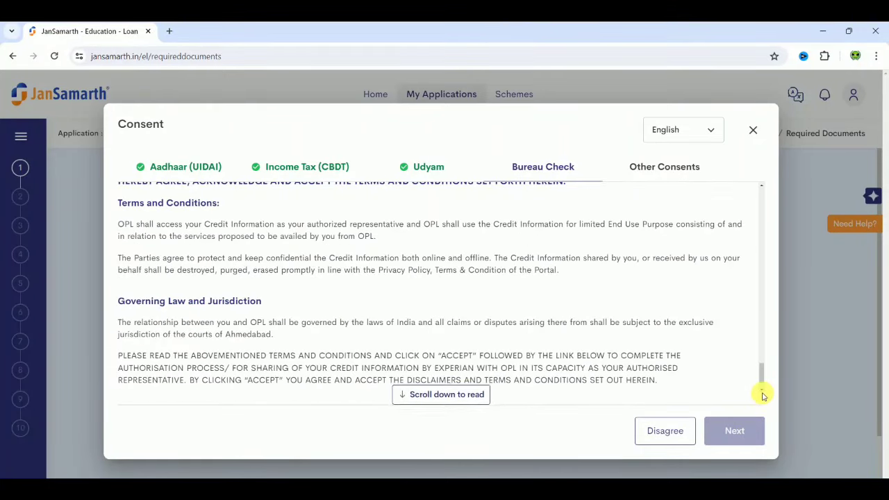
scroll(762, 389, "down", 2)
left_click(738, 429)
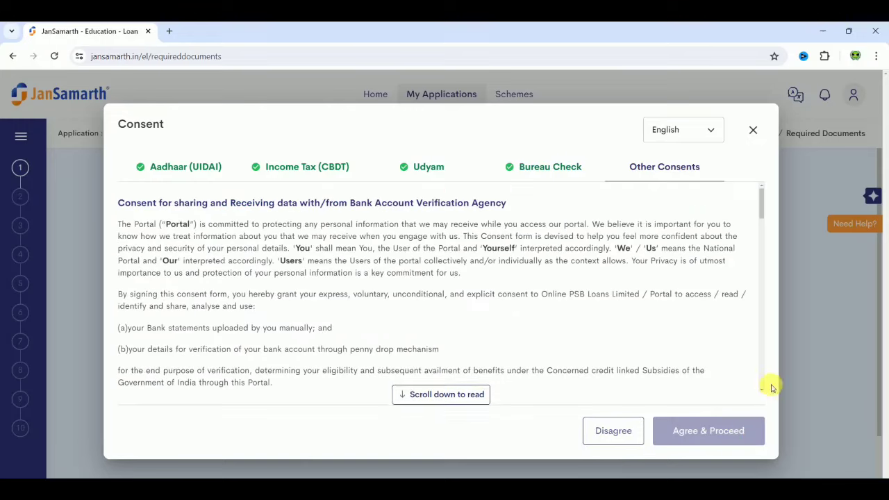
scroll(762, 380, "down", 10)
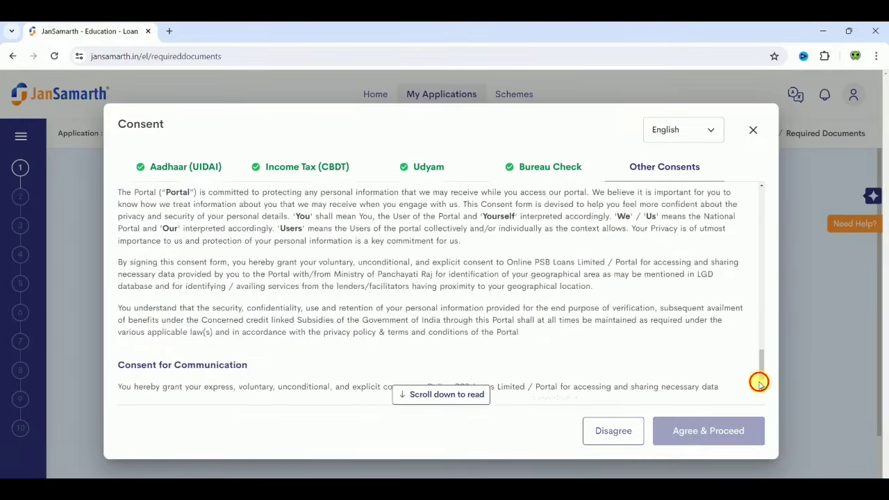
left_click(714, 430)
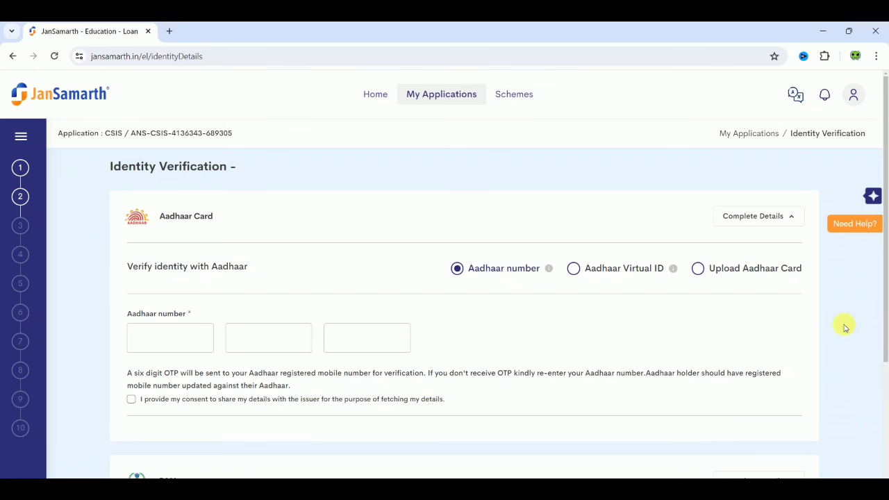
- Enter the applicant's Aadhaar number and request a verification OTP
scroll(845, 328, "down", 3)
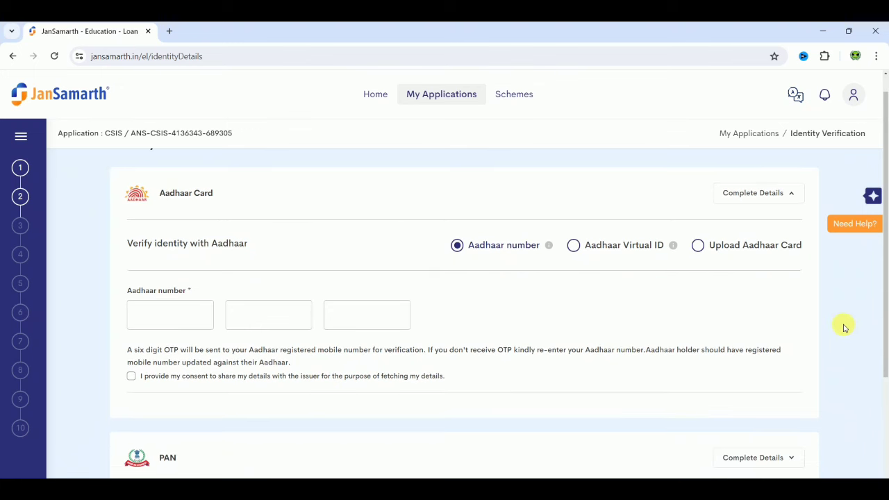
scroll(845, 328, "up", 3)
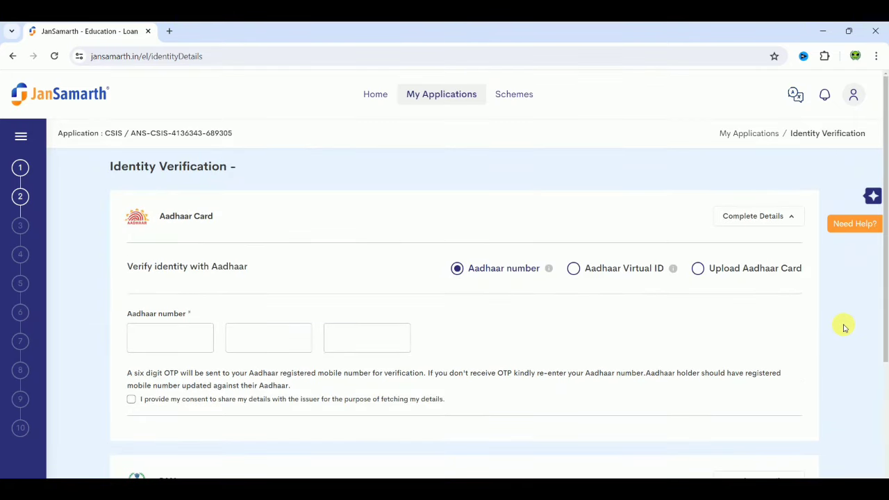
left_click(167, 350)
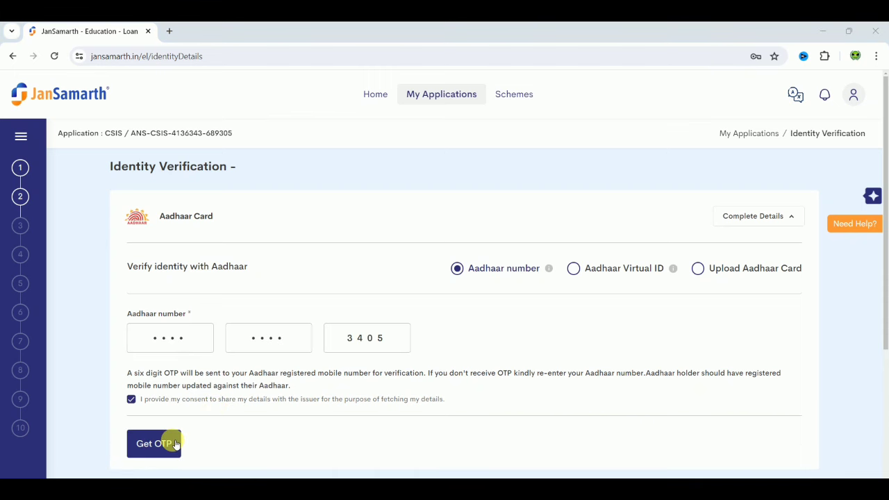
left_click(167, 444)
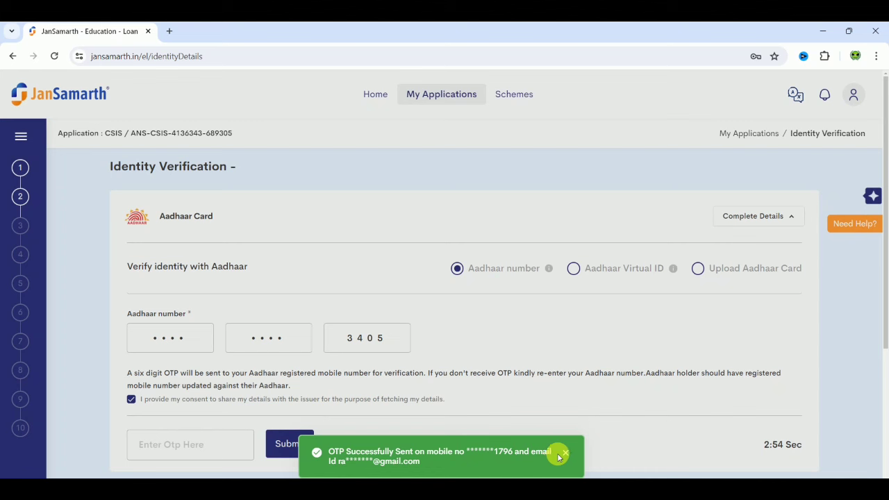
- Enter the OTP received on the mobile and submit it for Aadhaar verification
left_click(566, 453)
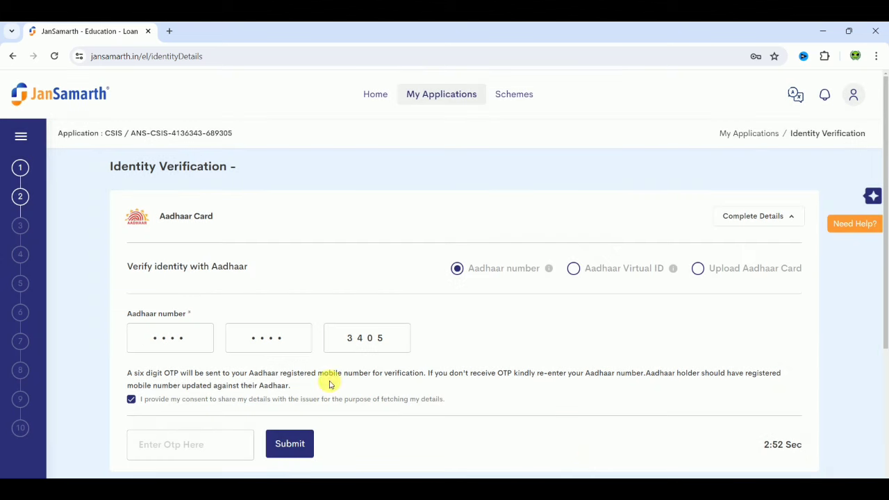
left_click(174, 459)
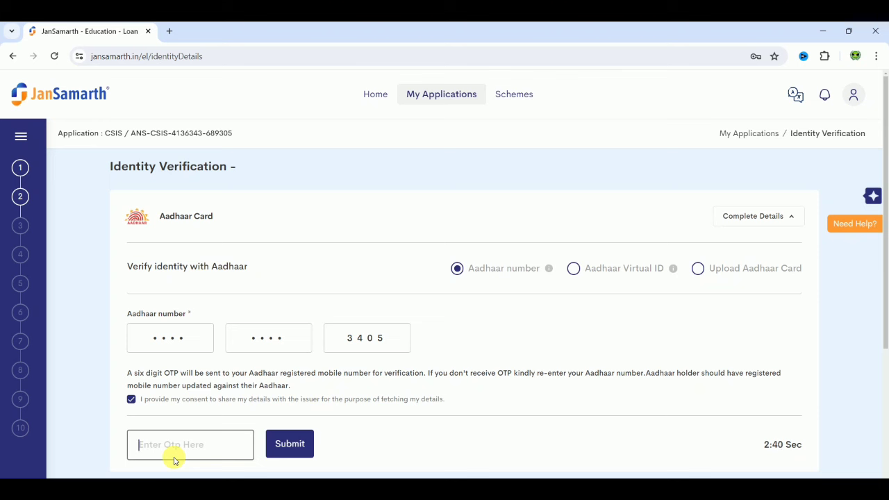
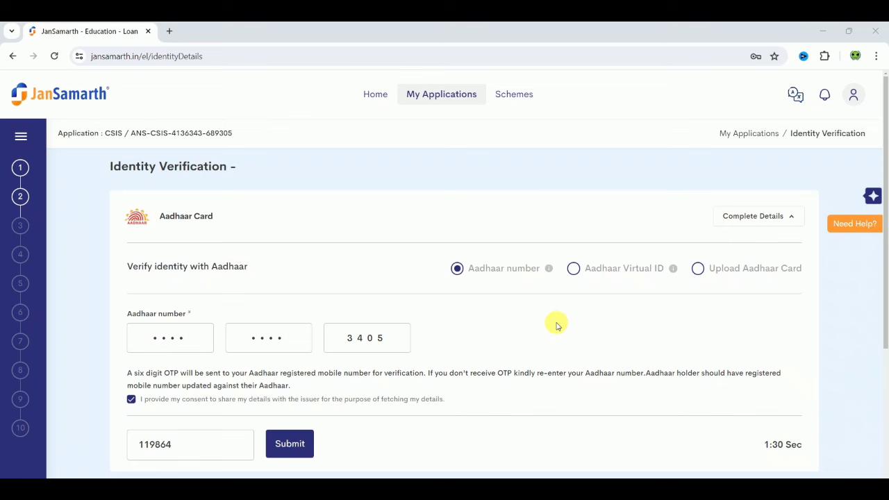
left_click(299, 444)
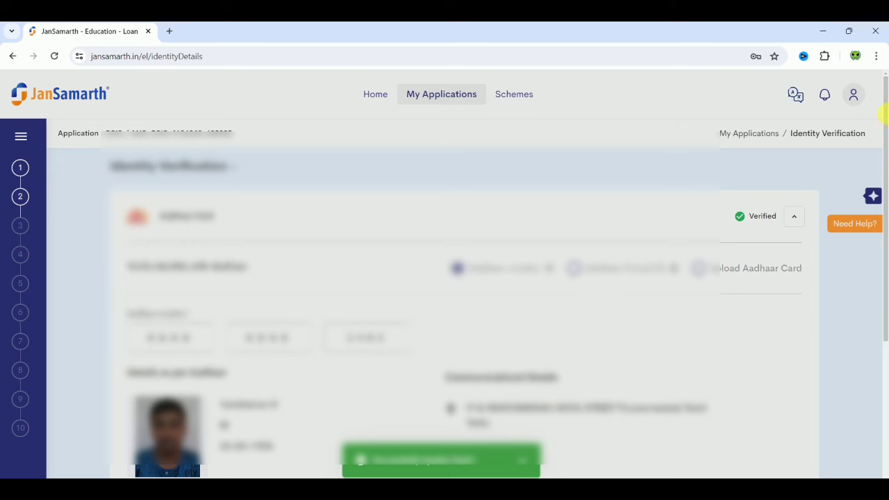
- Dismiss the success notice, open the PAN details section and start typing the applicant's PAN
scroll(851, 245, "down", 2)
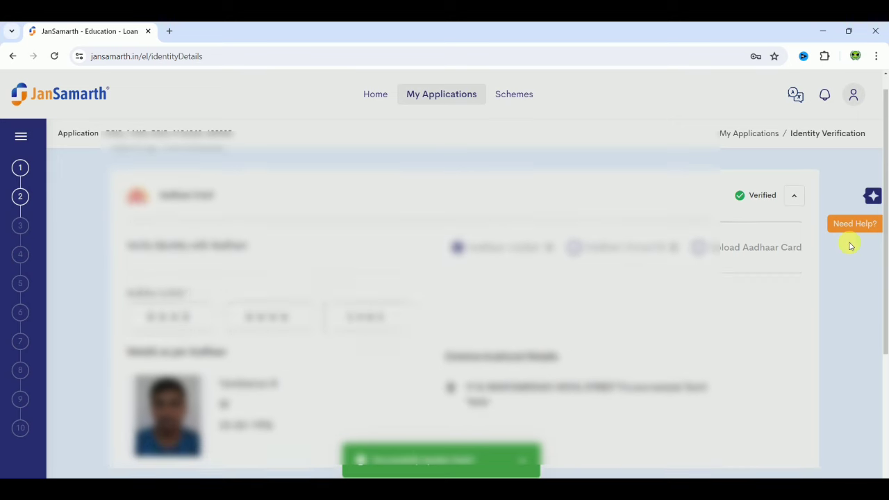
scroll(851, 245, "down", 2)
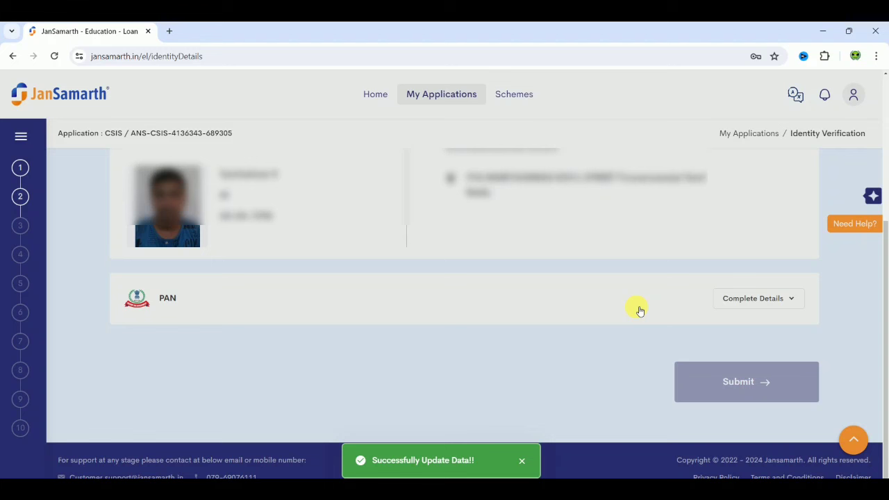
left_click(522, 462)
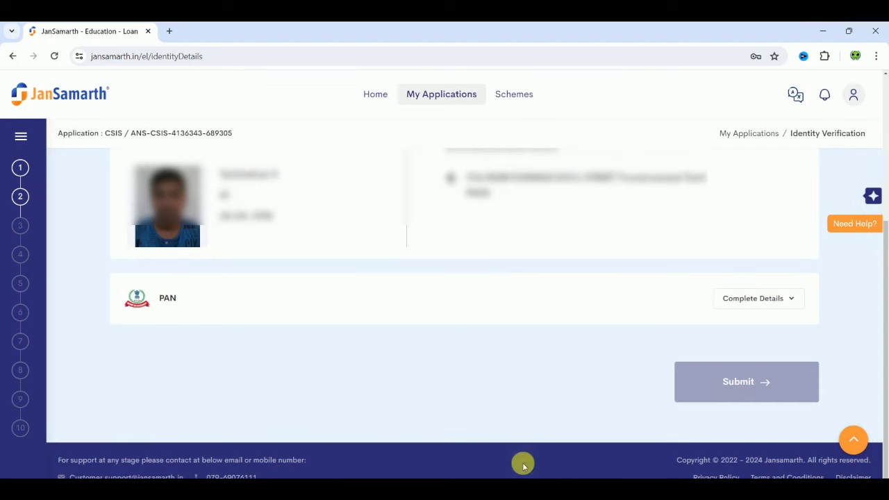
left_click(790, 300)
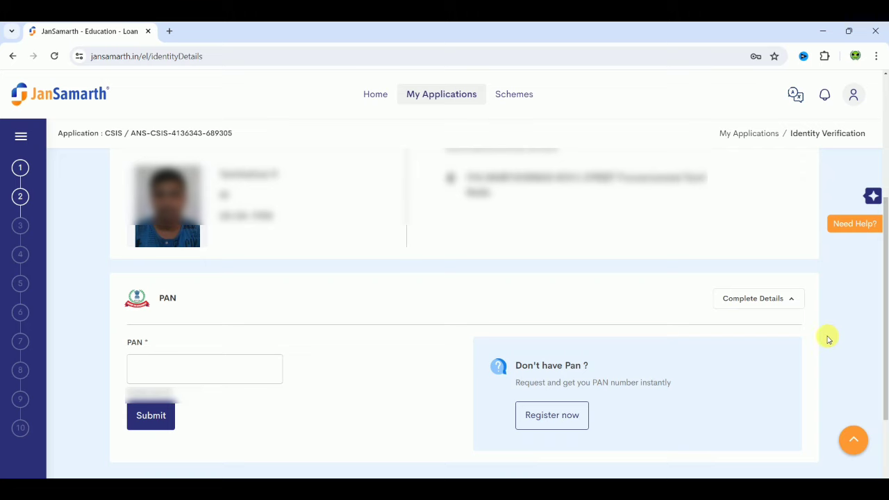
scroll(827, 337, "down", 2)
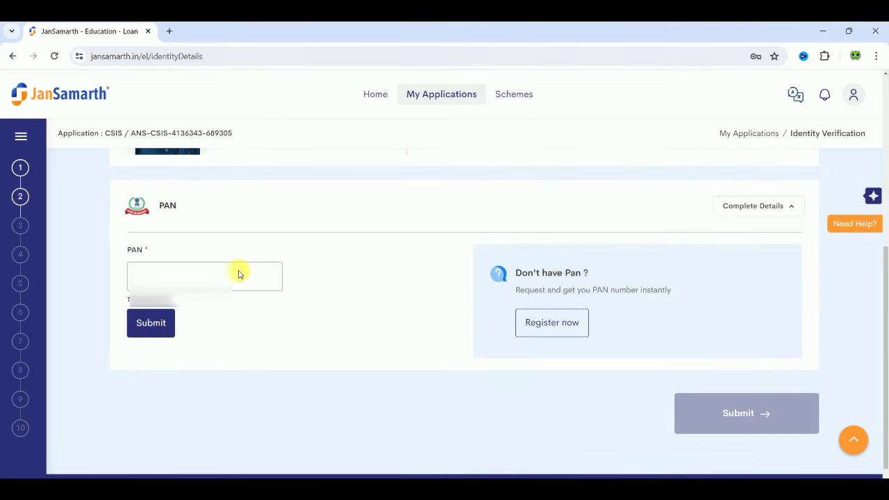
left_click(238, 272)
type("ANE")
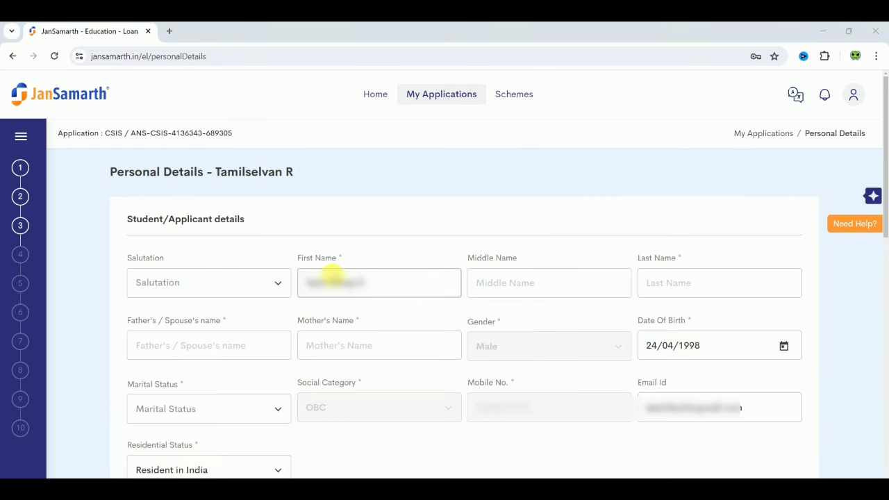
- Fill in the mother's name and last name, and set marital status to Married
left_click(318, 351)
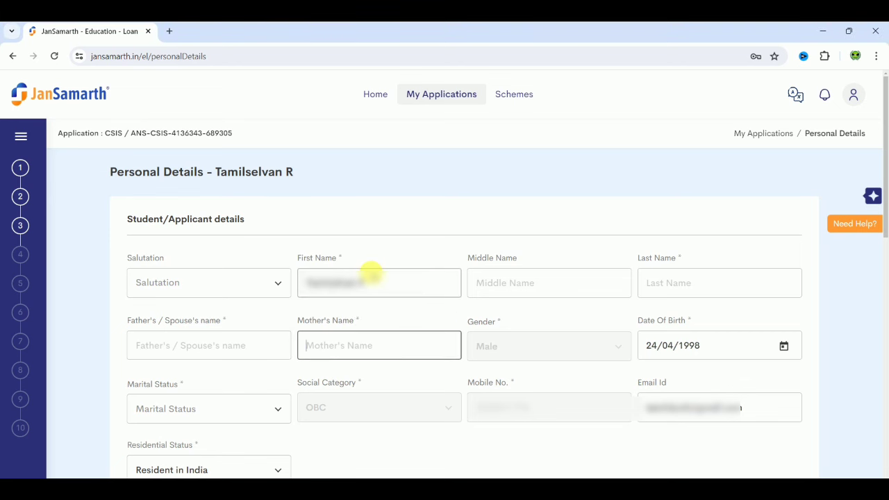
left_click(660, 283)
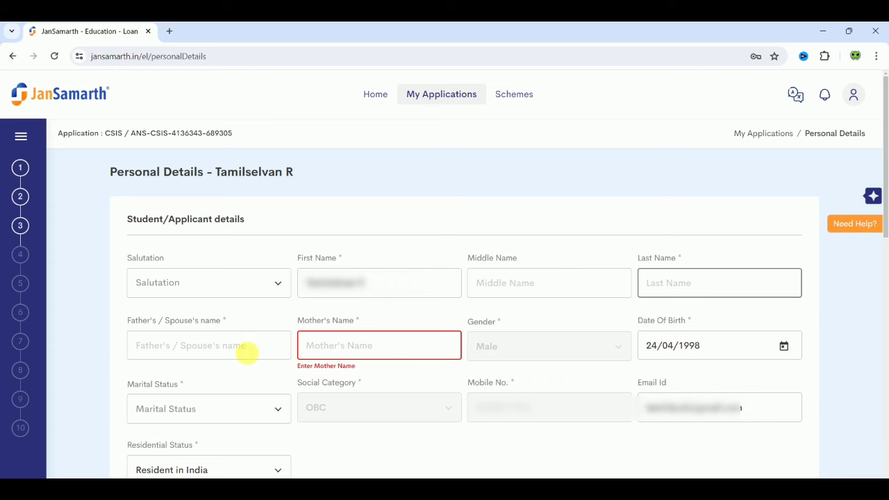
left_click(236, 410)
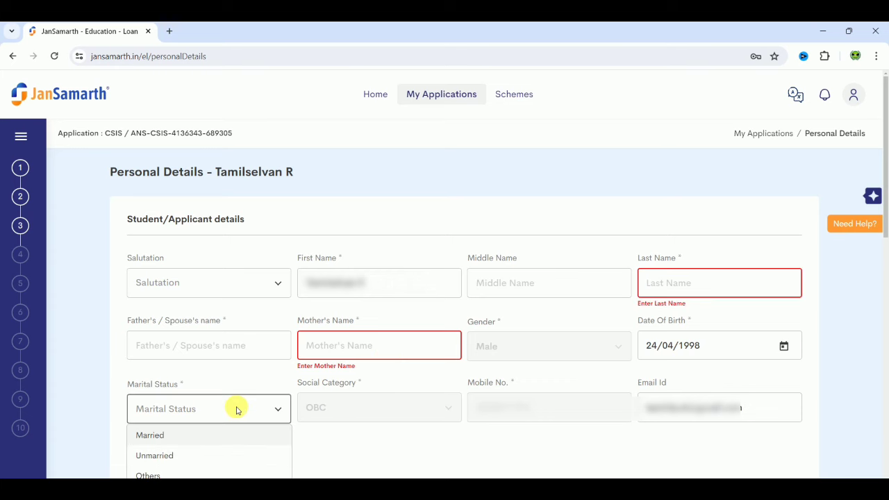
left_click(213, 434)
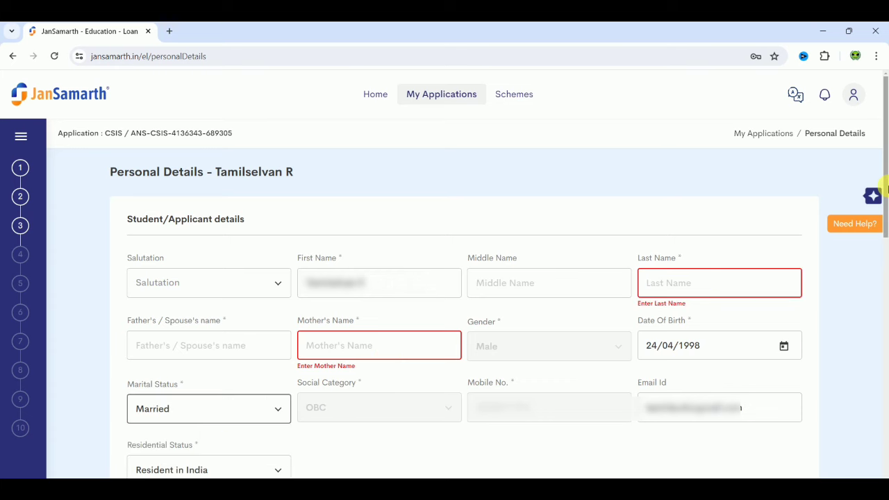
left_click_drag(885, 155, 886, 309)
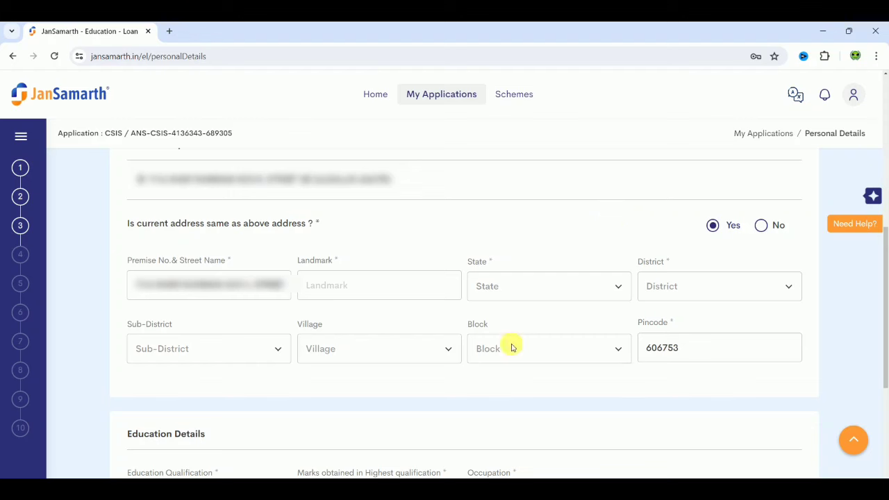
left_click_drag(885, 294, 885, 382)
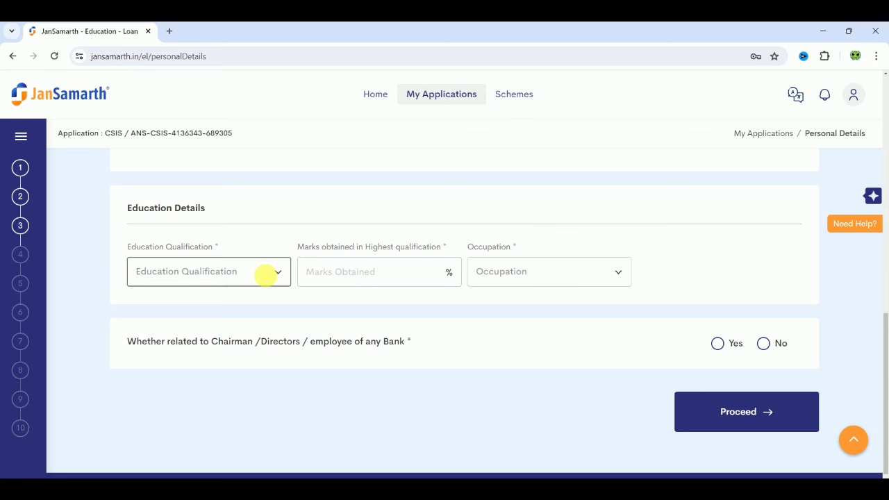
- Set the education qualification to SSC(10th) and the occupation to Student
left_click(265, 275)
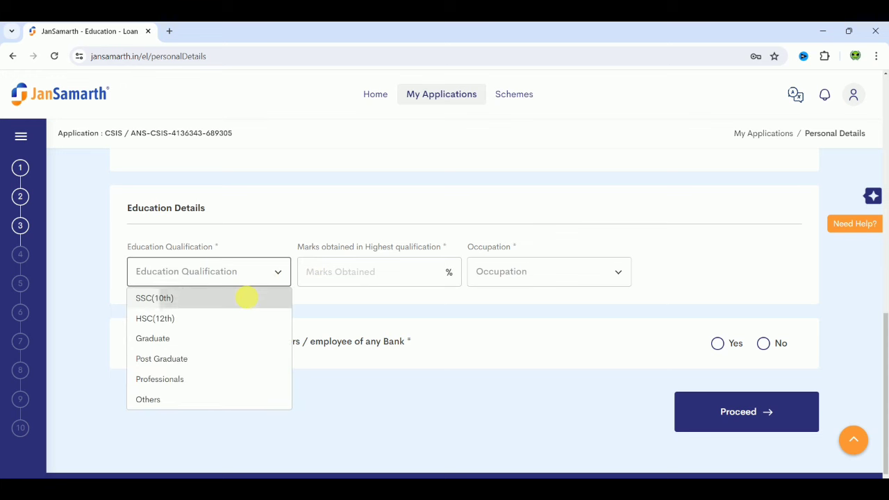
left_click(246, 297)
left_click(364, 275)
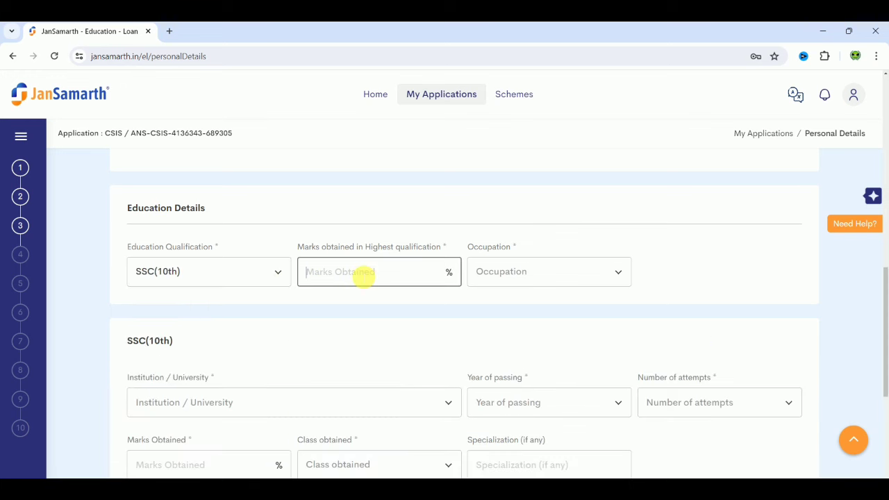
left_click(516, 284)
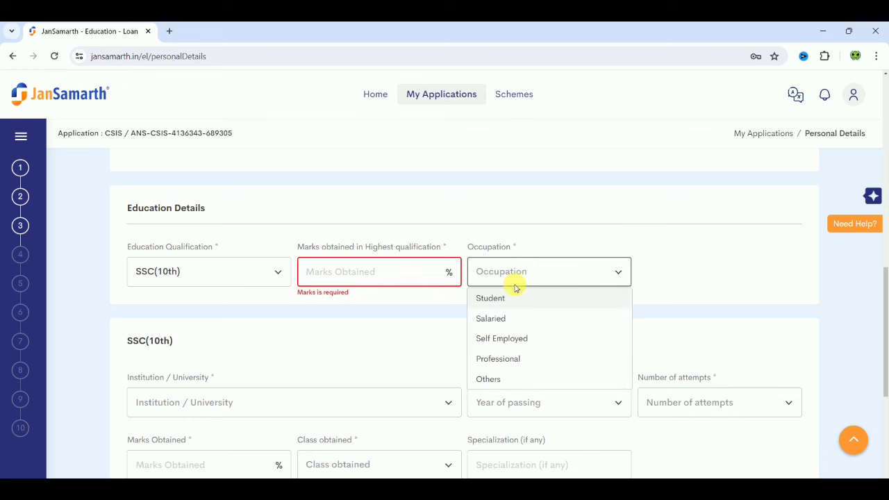
left_click(595, 298)
scroll(459, 338, "down", 1)
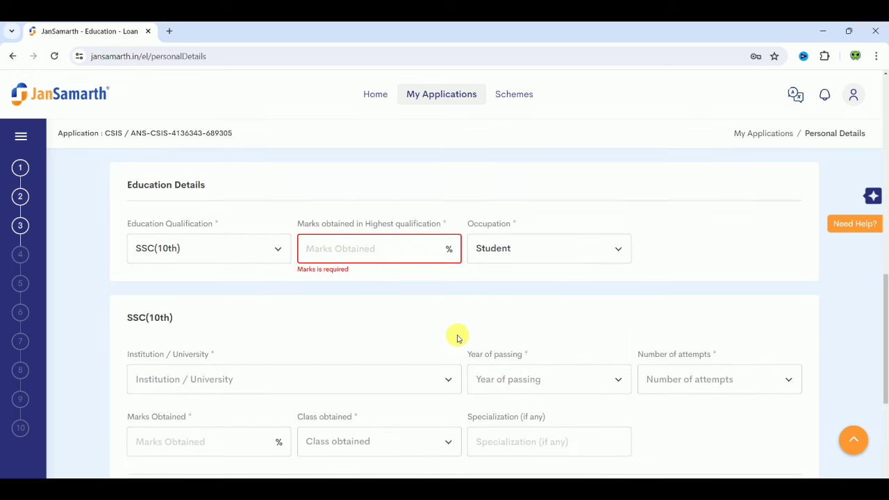
scroll(458, 338, "down", 2)
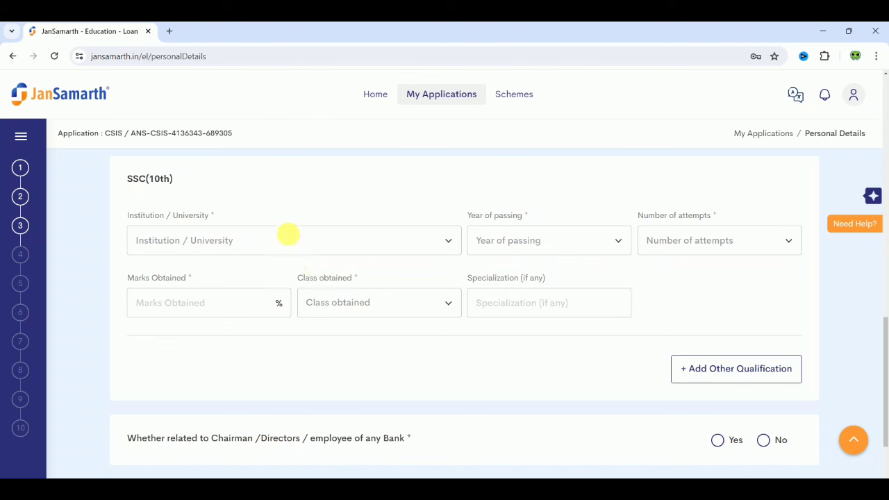
- Set the SSC year of passing to 2013, leaving the board/university unselected
left_click(244, 234)
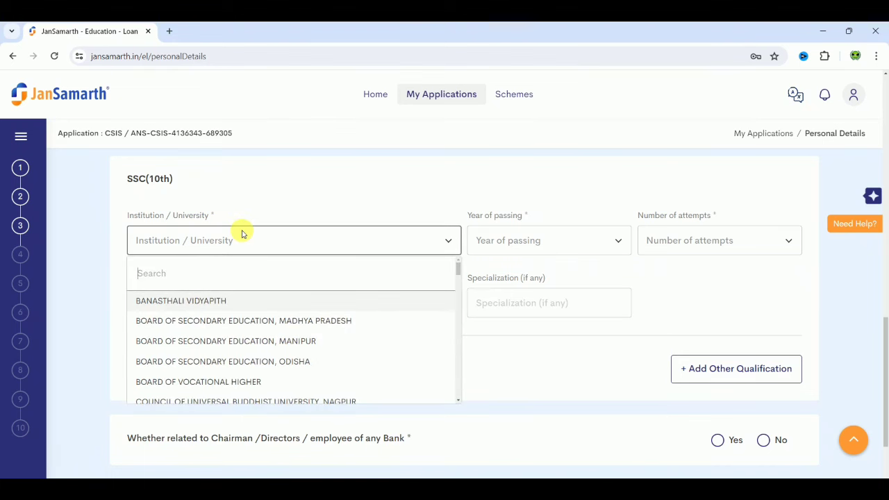
scroll(456, 327, "down", 5)
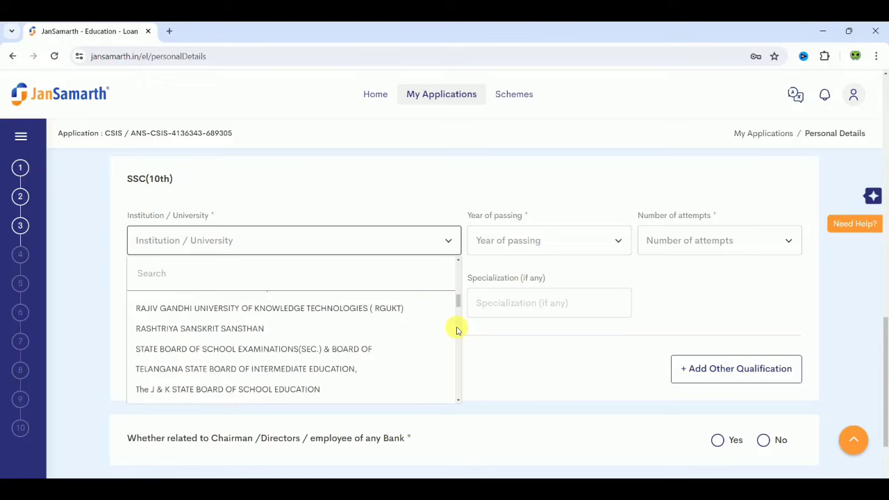
left_click(534, 360)
left_click(569, 240)
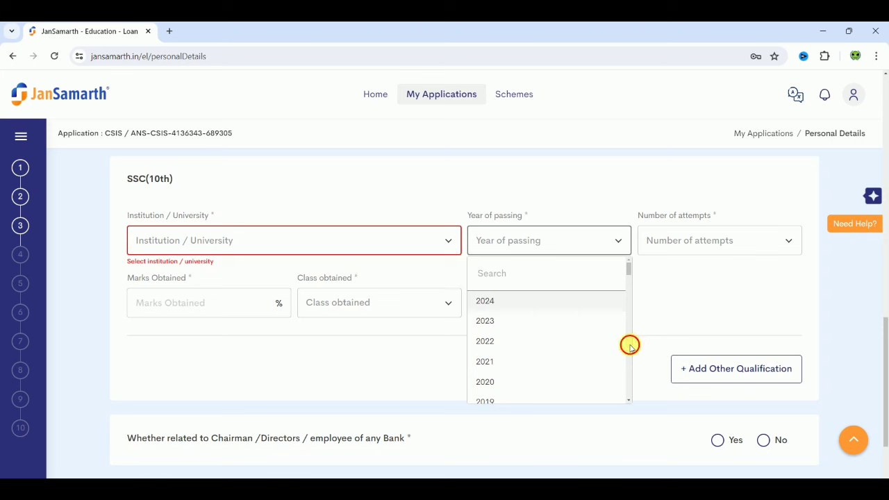
scroll(631, 343, "down", 2)
scroll(630, 347, "down", 2)
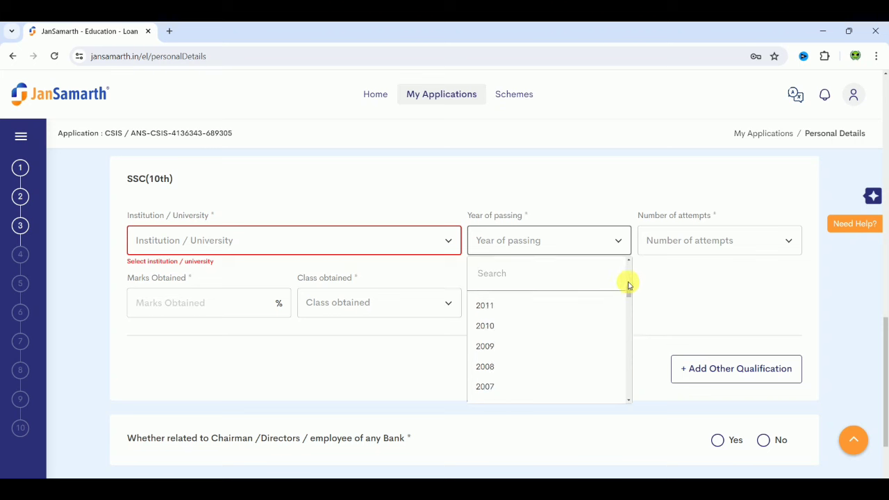
scroll(629, 281, "up", 2)
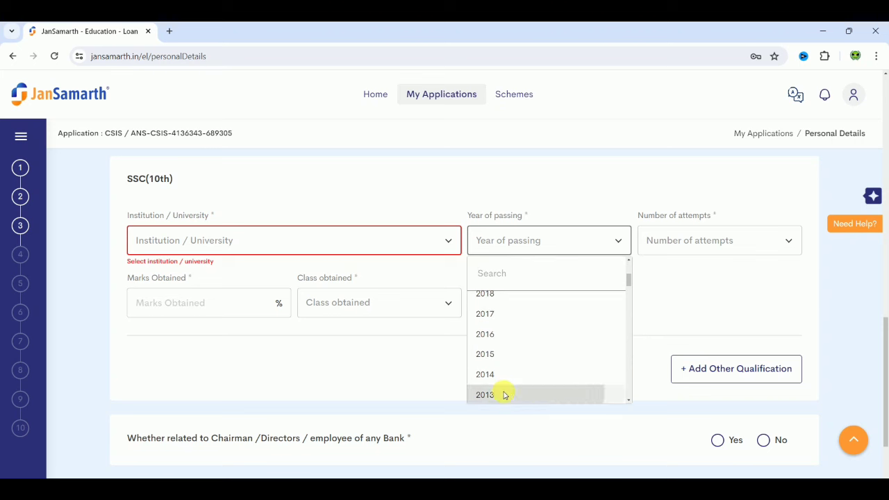
left_click(506, 393)
- Set the number of SSC attempts to 1, leaving class obtained unchosen
left_click(722, 246)
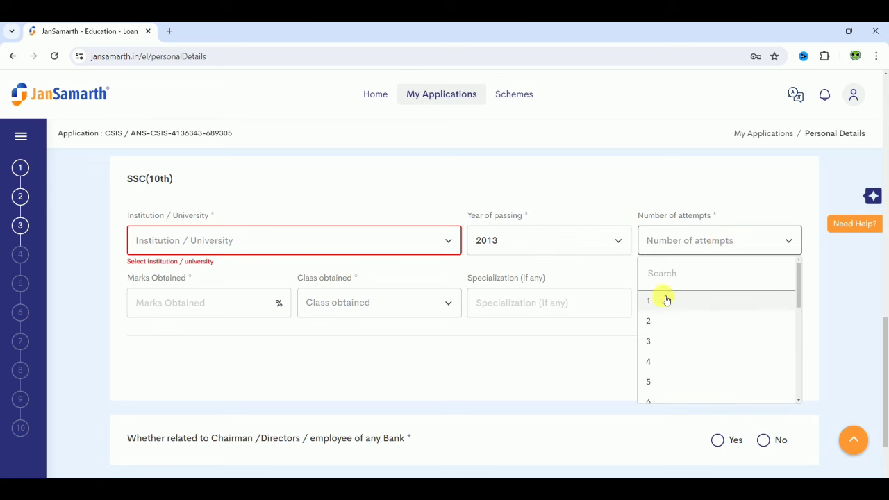
left_click(664, 300)
left_click(171, 300)
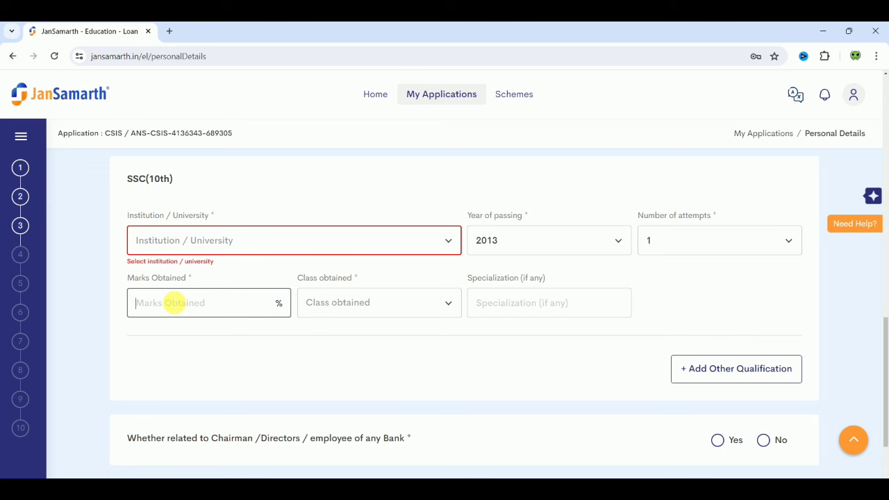
left_click(349, 312)
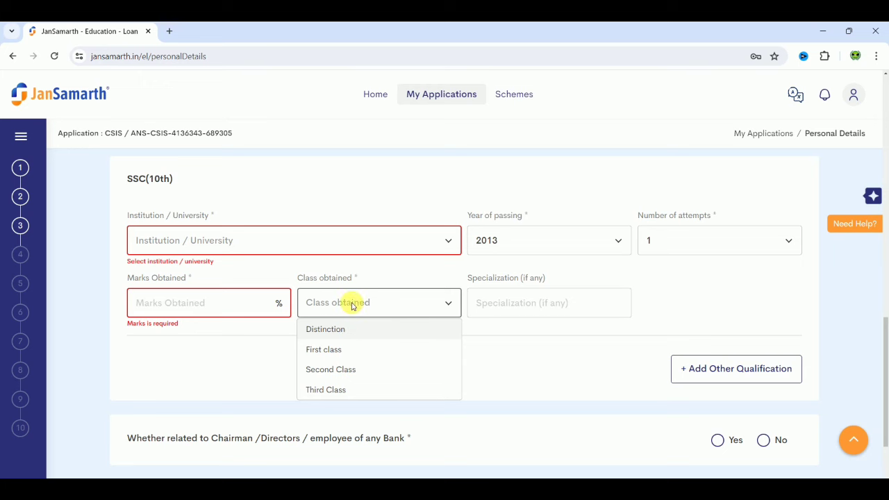
left_click(692, 368)
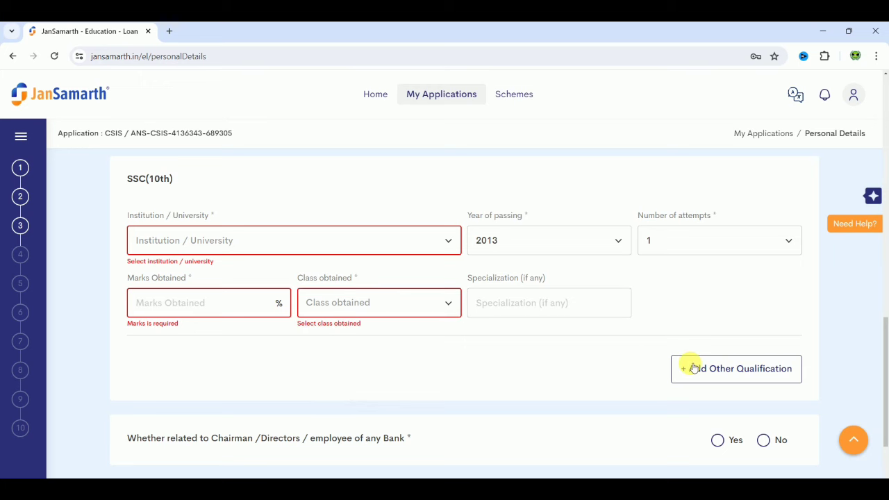
- Add a second education entry with examination type HSC(12th), leaving institution, year and class blank
left_click(691, 368)
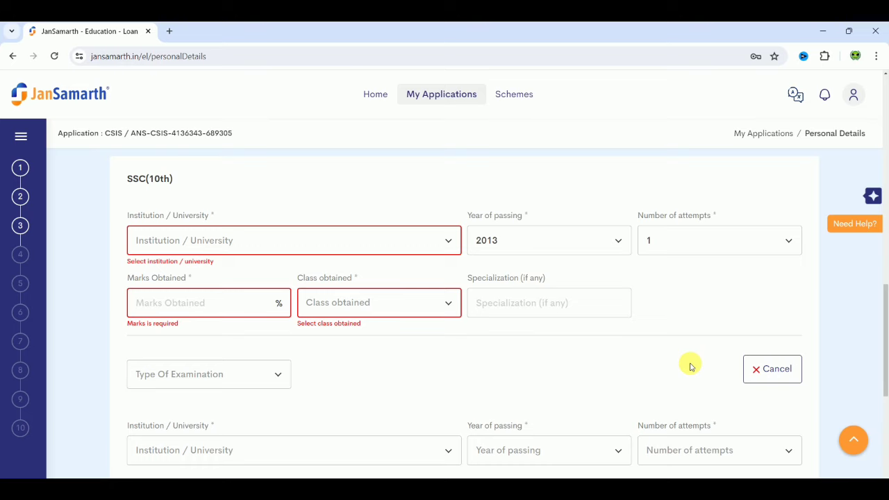
scroll(691, 369, "down", 2)
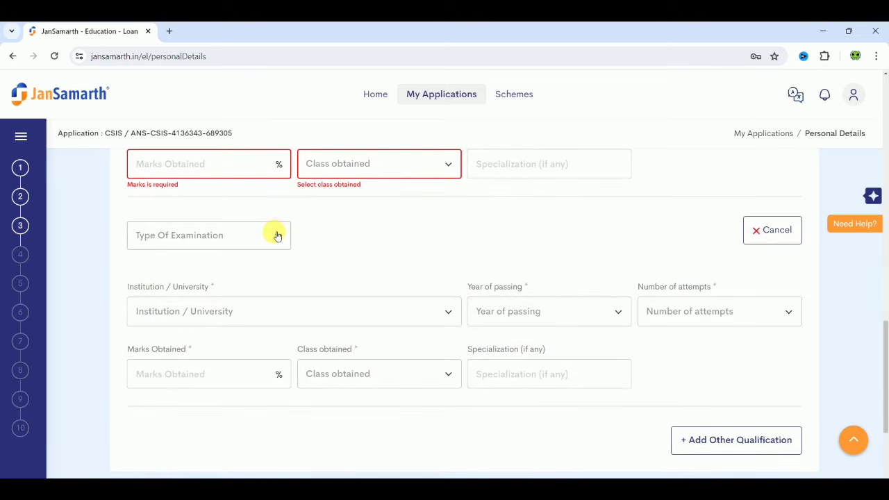
left_click(277, 236)
left_click(197, 319)
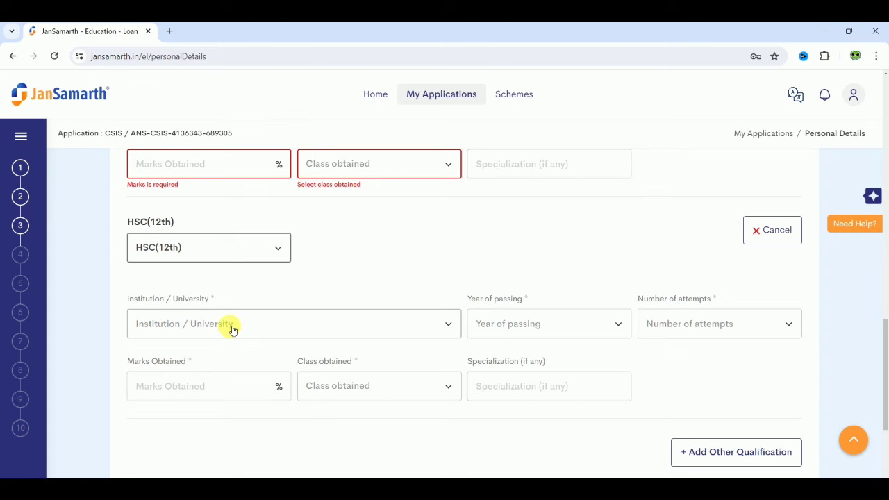
left_click(230, 328)
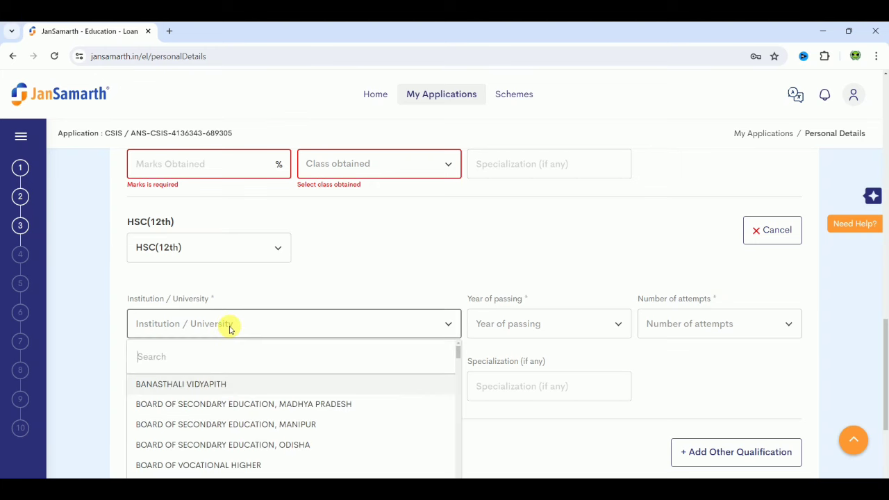
left_click(380, 258)
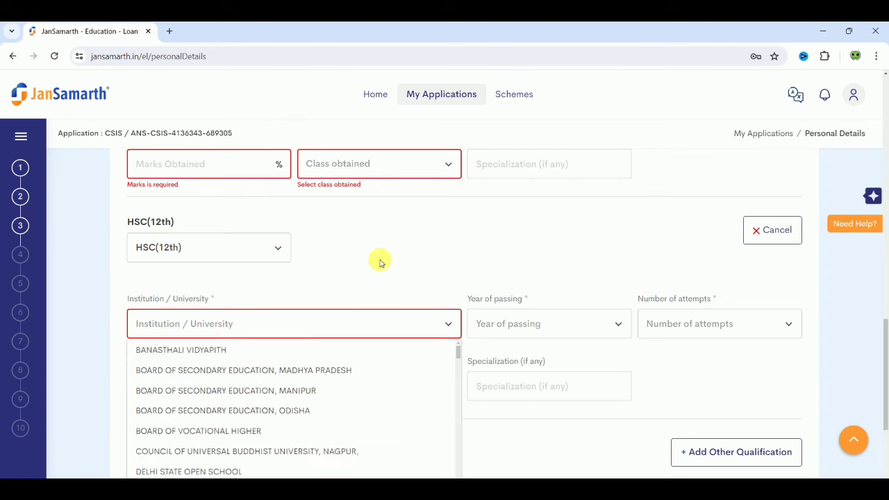
left_click(487, 317)
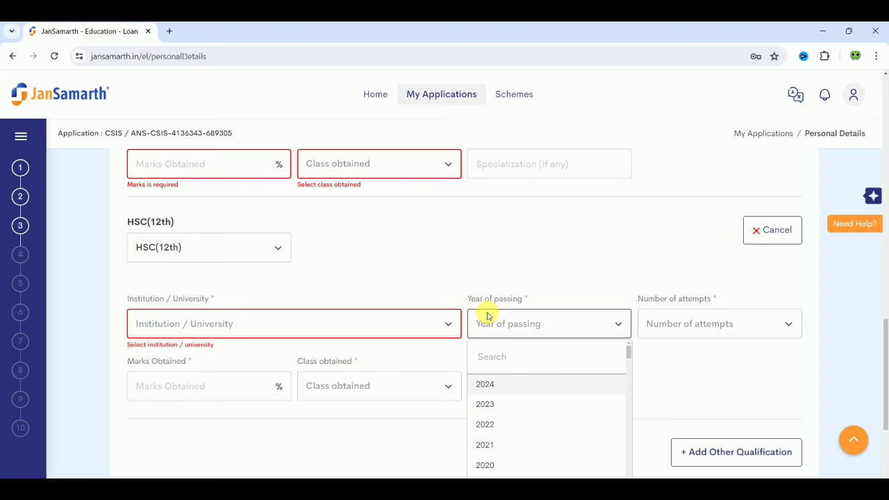
left_click(690, 327)
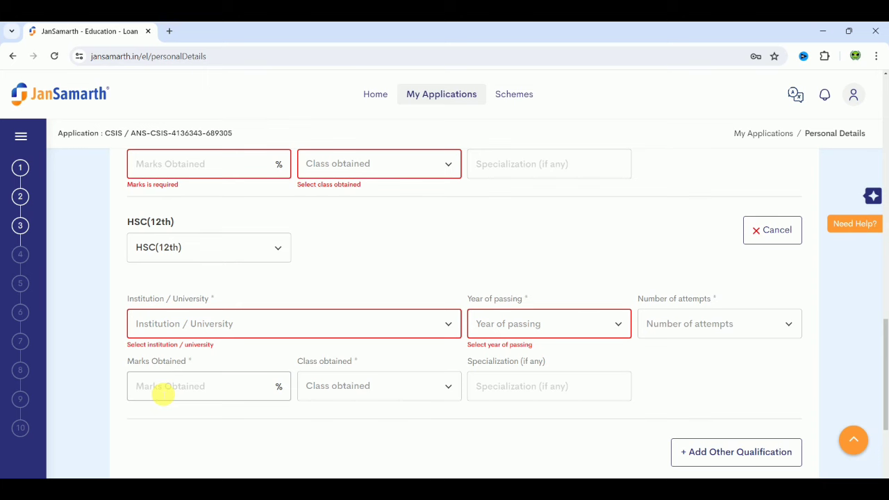
left_click(392, 391)
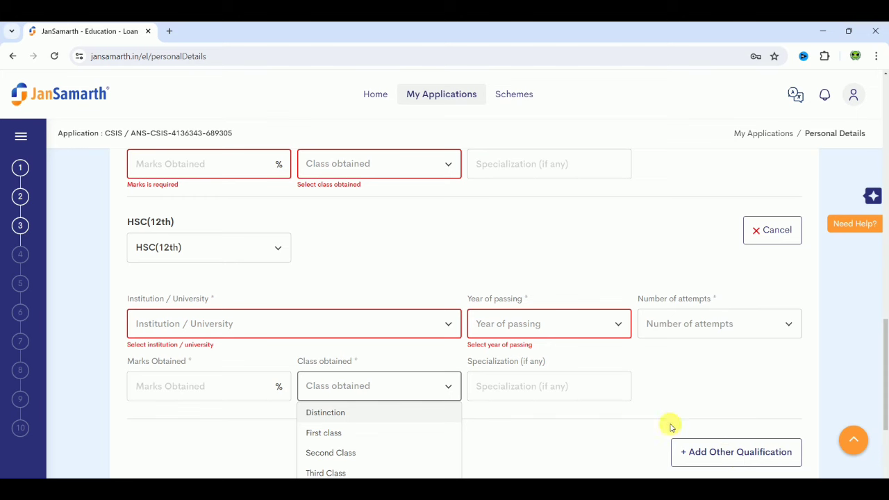
left_click(617, 419)
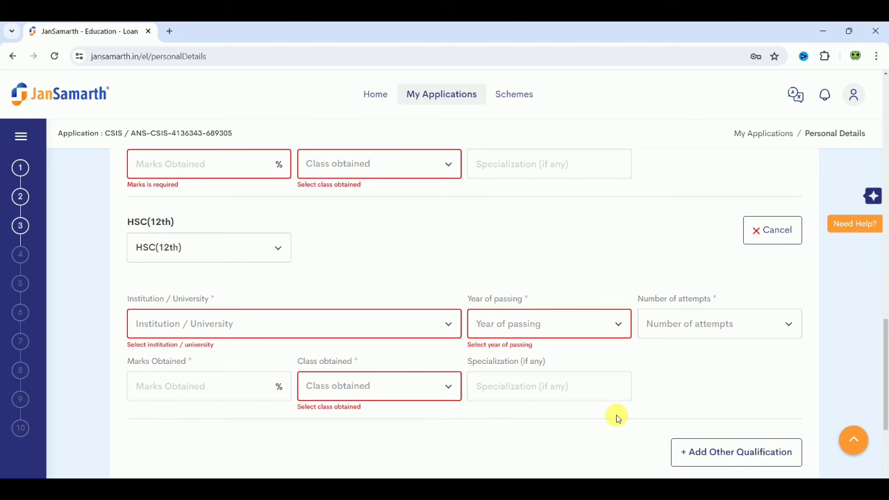
- Answer No to the question about being related to bank staff
scroll(618, 419, "down", 2)
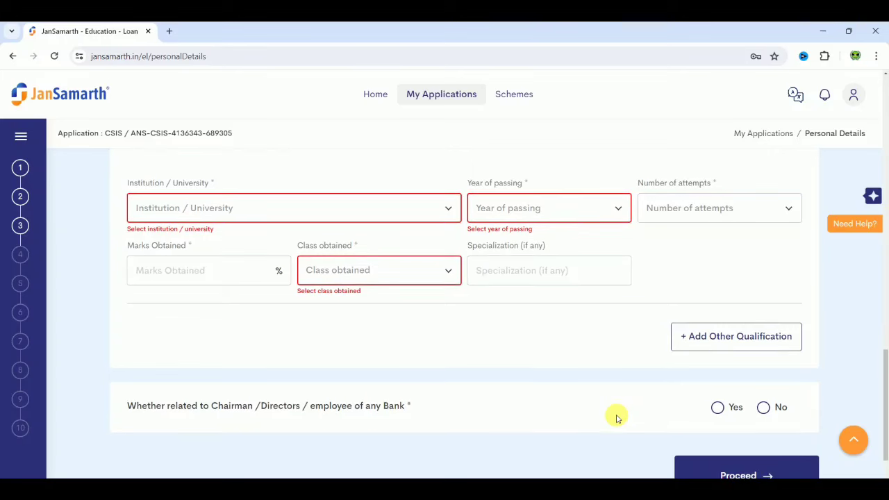
scroll(617, 419, "down", 2)
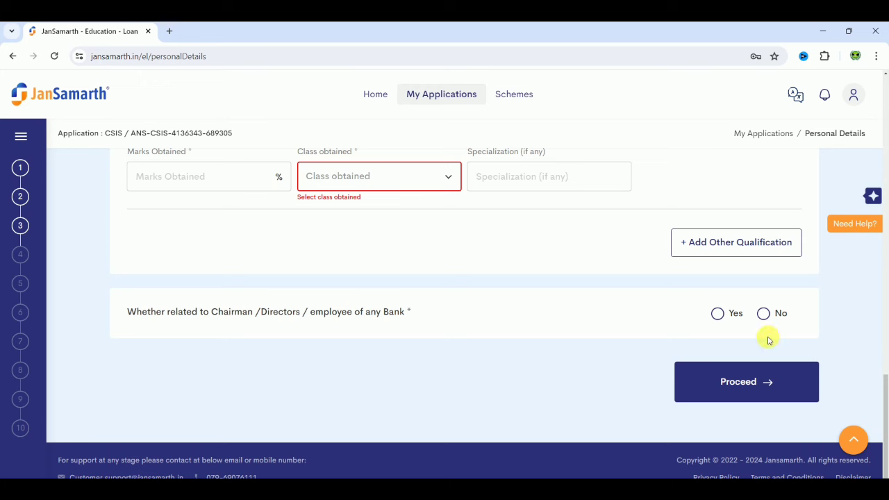
left_click(719, 323)
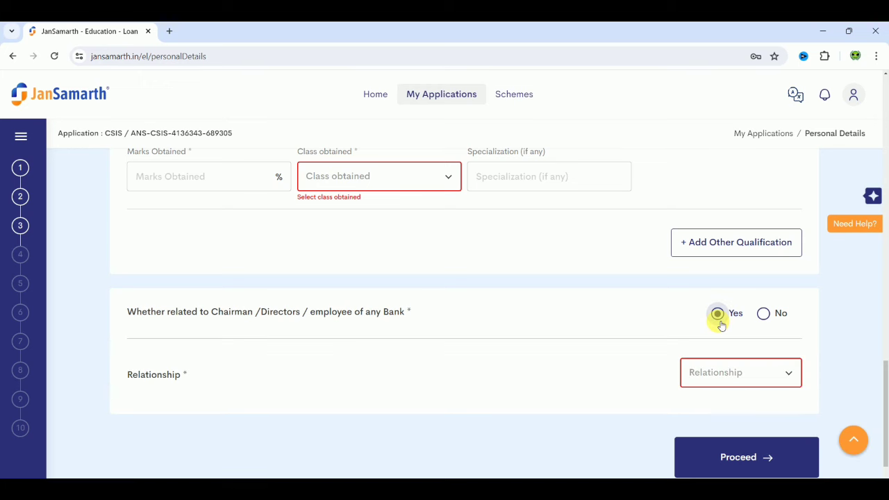
left_click(763, 314)
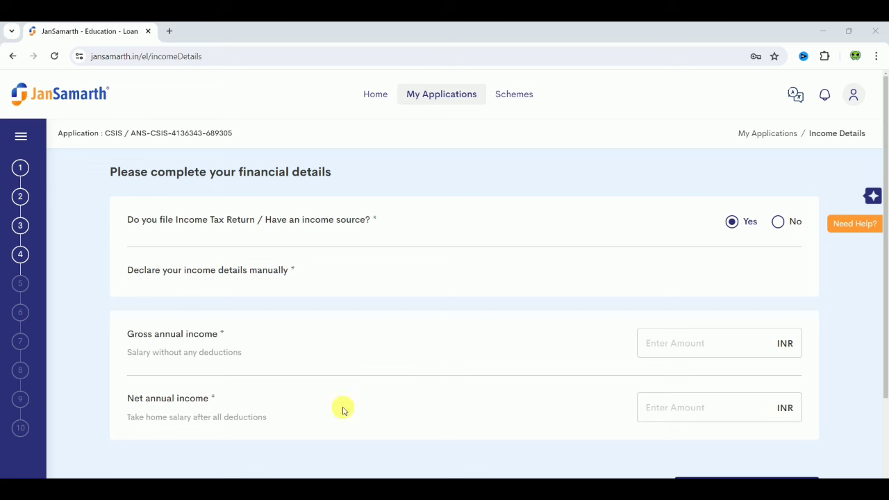
- Answer No to filing income tax returns and continue to bank account details
left_click(778, 222)
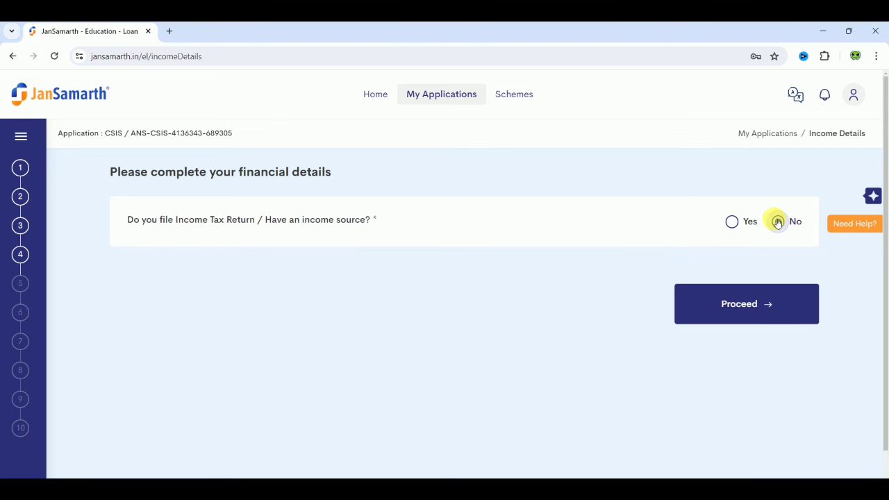
left_click(746, 303)
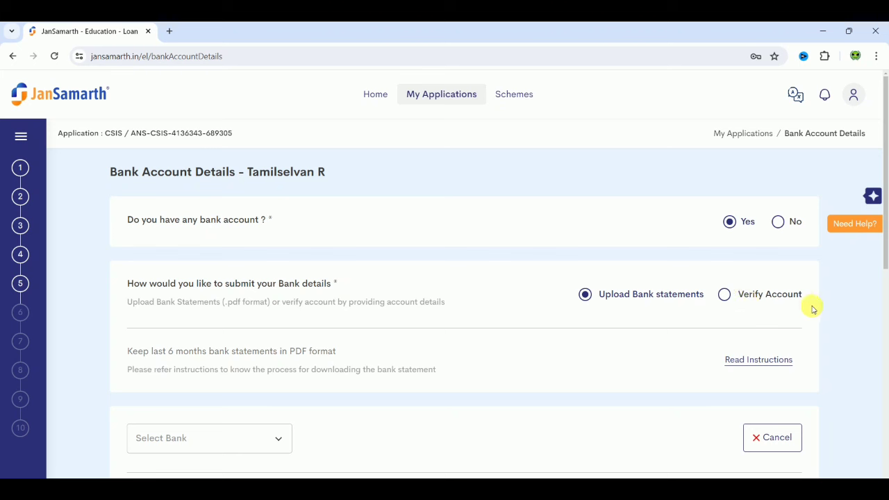
- Choose Verify Account for the bank account and review the account type options
scroll(831, 324, "down", 2)
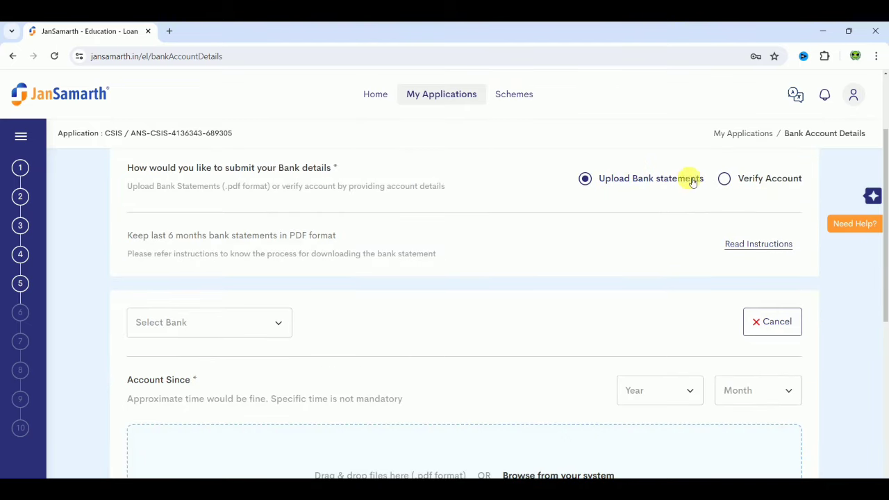
left_click(725, 180)
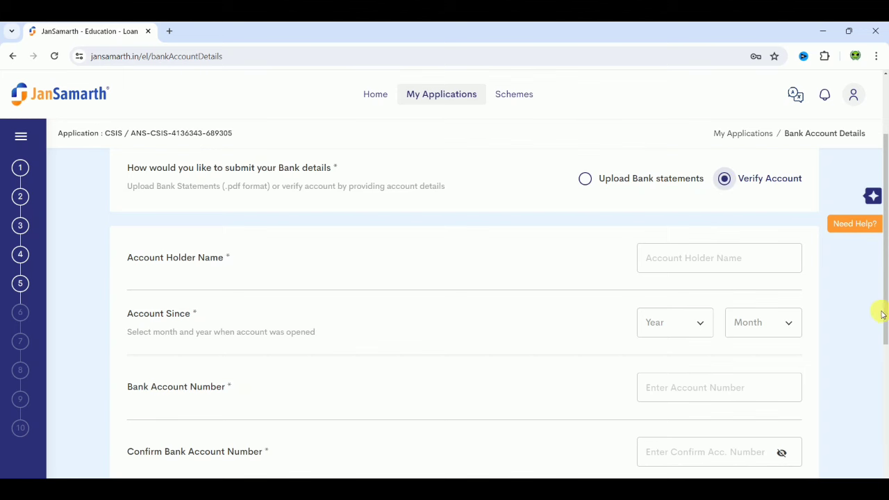
scroll(886, 314, "down", 4)
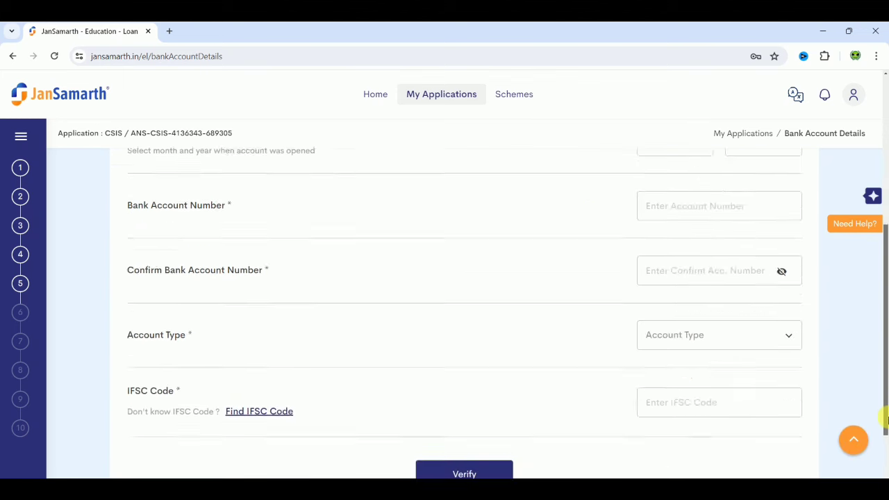
scroll(886, 352, "up", 2)
scroll(886, 352, "up", 1)
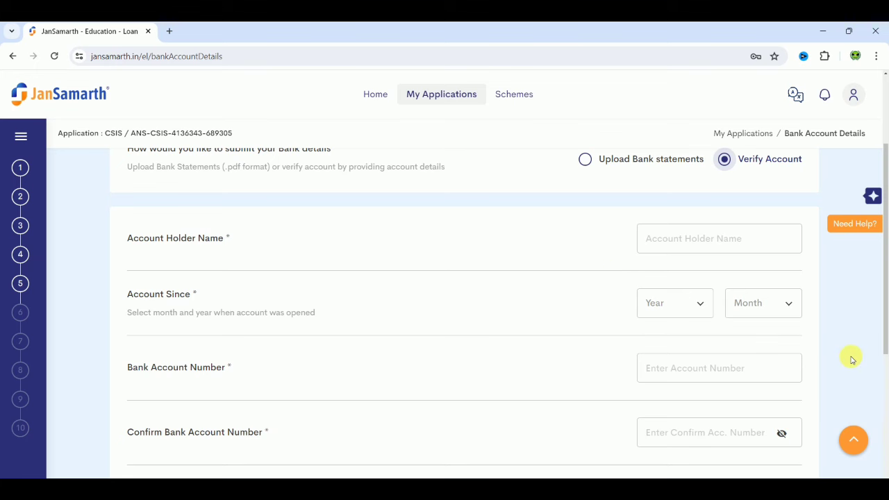
scroll(853, 360, "down", 3)
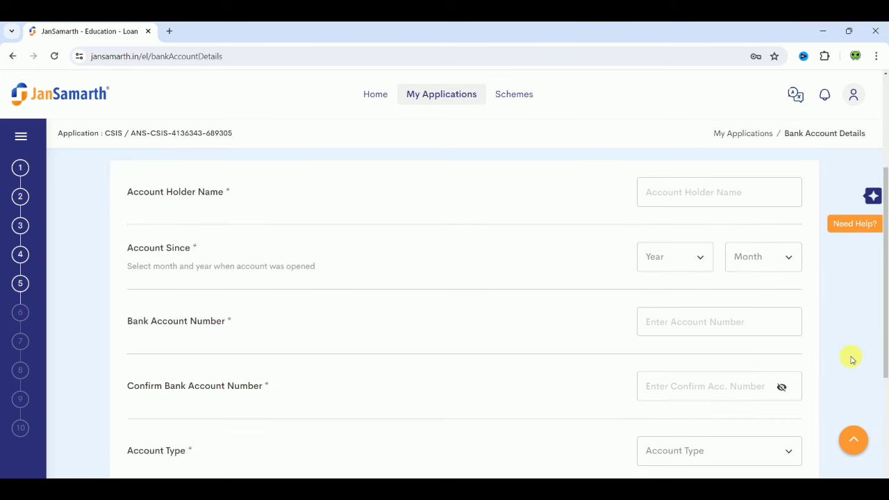
left_click(746, 270)
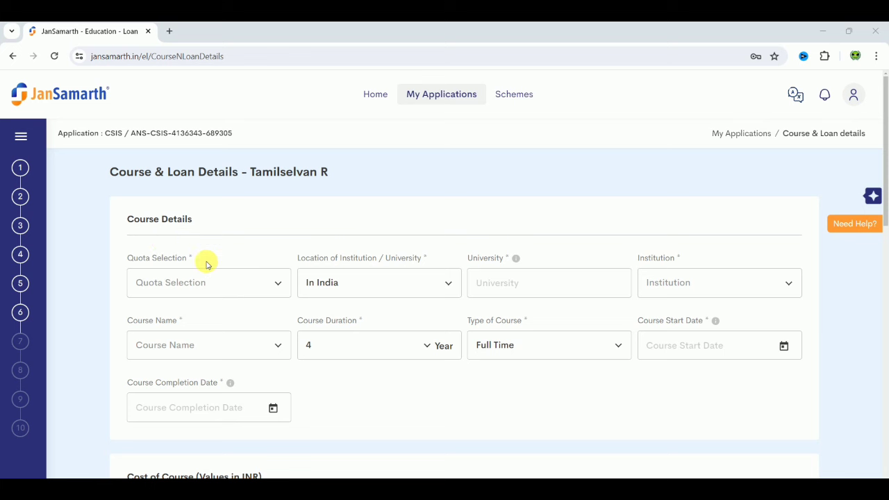
- Set the quota to Management, location In India, and university ANNA UNIVERSITY, CHENNAI
left_click(214, 293)
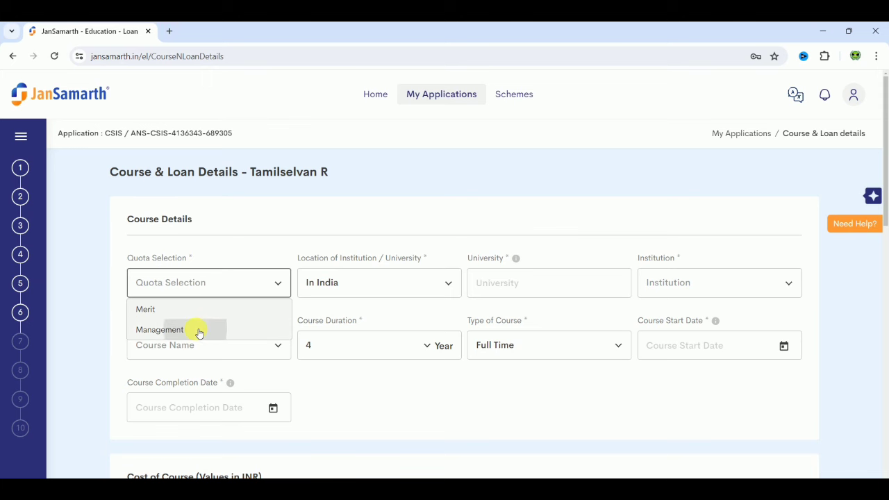
left_click(198, 331)
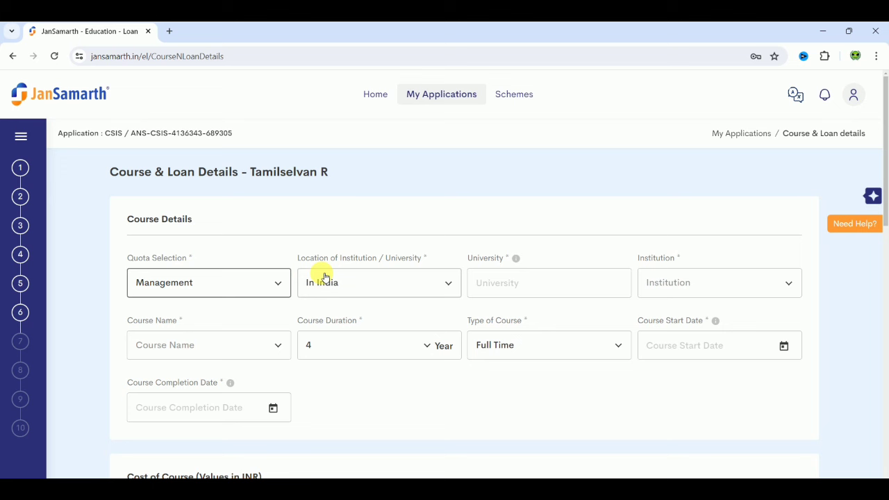
left_click(352, 288)
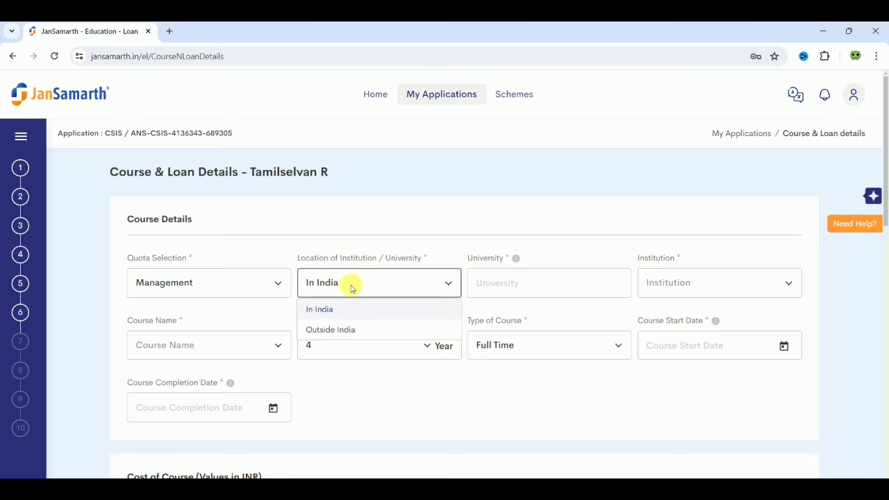
left_click(420, 218)
left_click(514, 284)
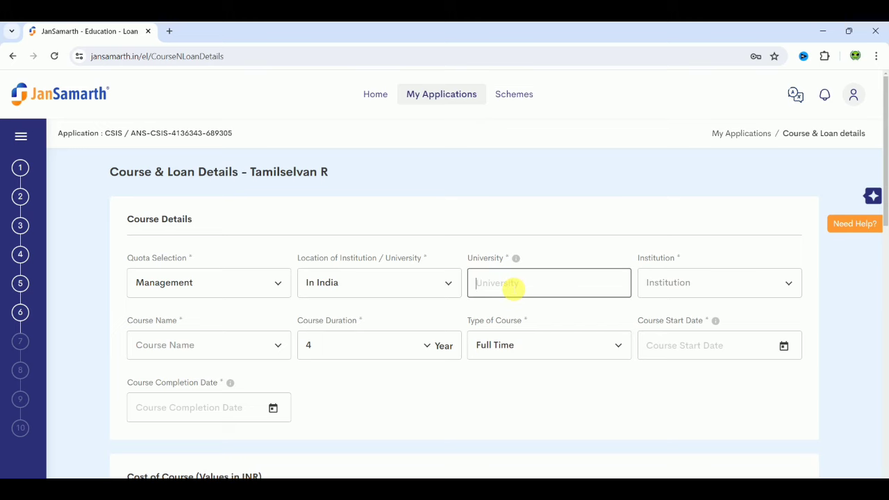
type("ANNA UNI")
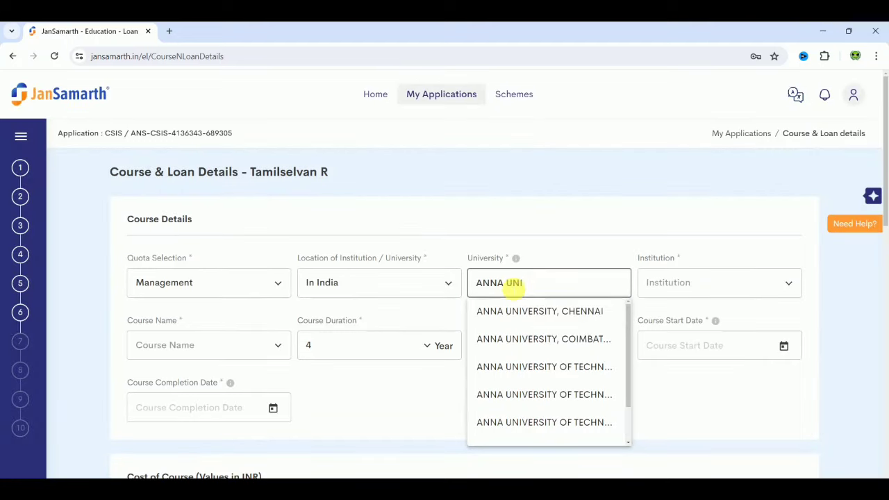
left_click(524, 321)
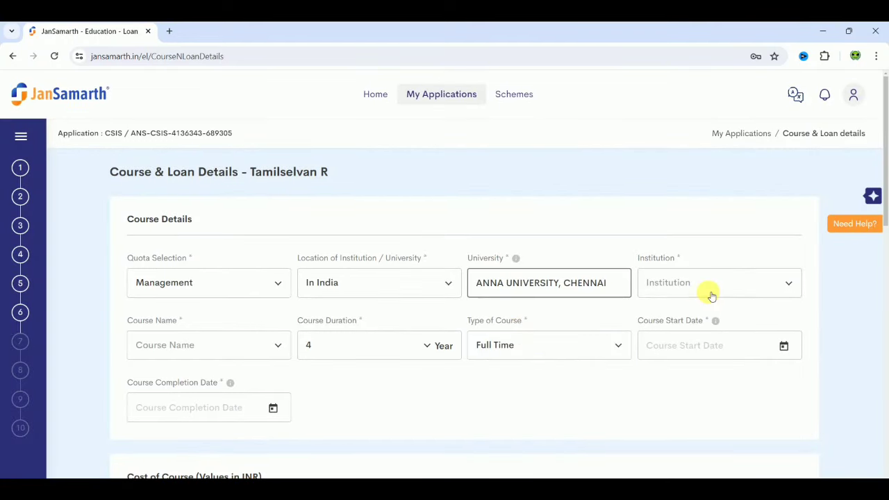
- Set the institution to M.A.M. COLLEGE OF ENGINEERING
left_click(709, 294)
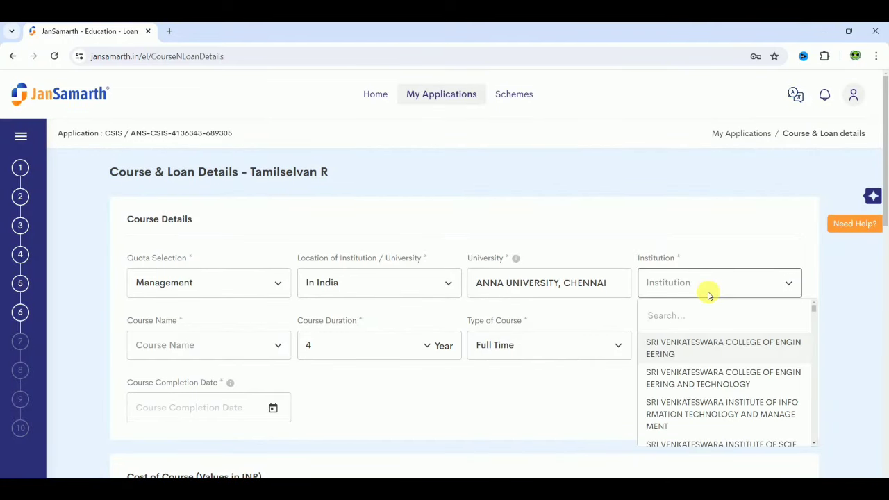
left_click(816, 373)
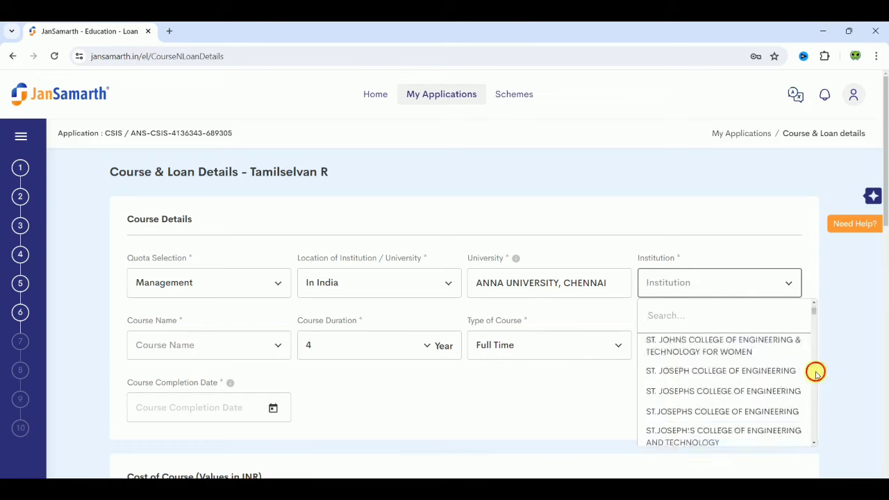
scroll(816, 373, "down", 10)
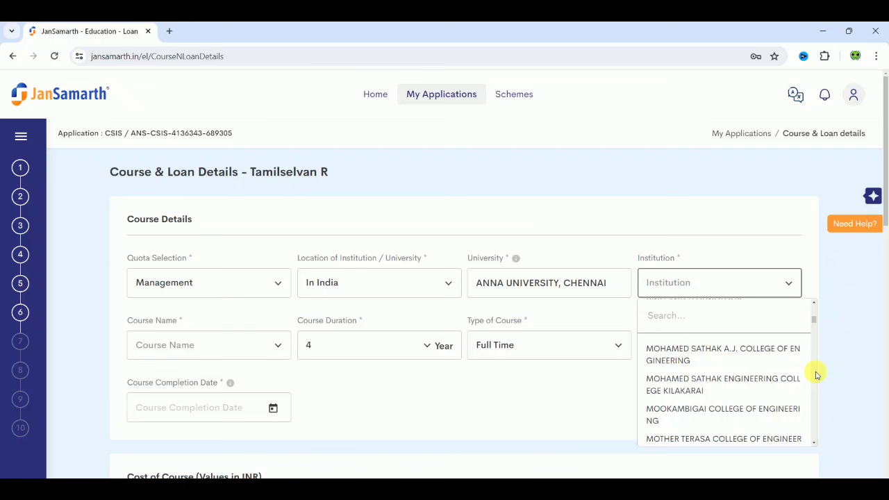
scroll(817, 375, "down", 15)
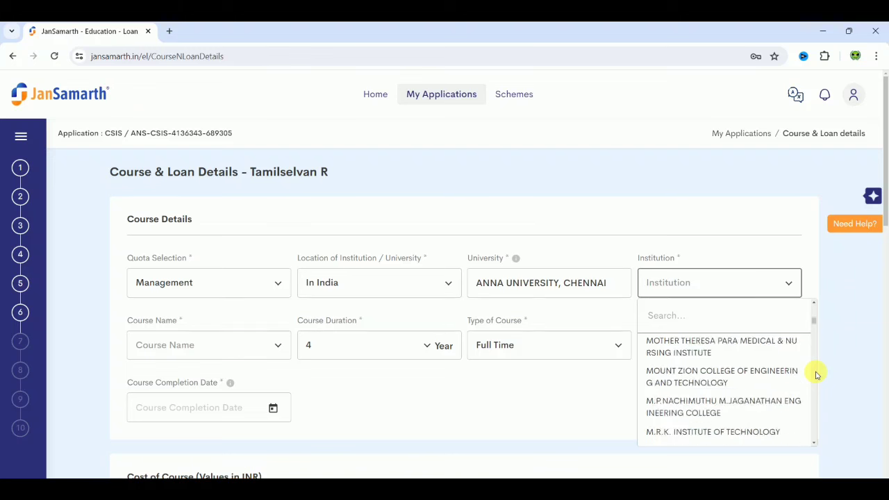
scroll(817, 375, "down", 3)
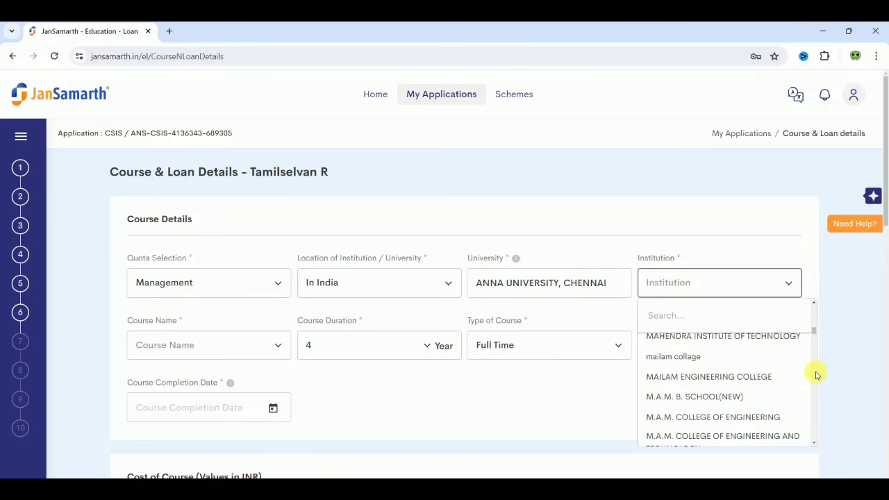
left_click(757, 356)
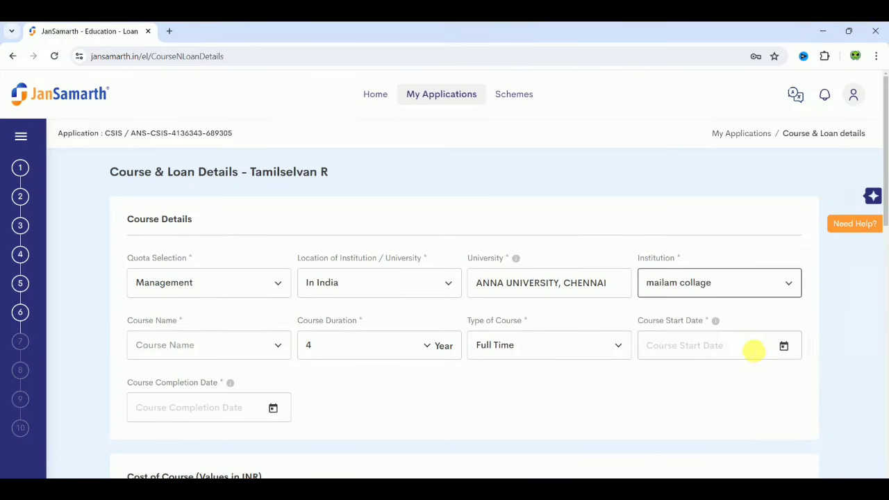
left_click(232, 350)
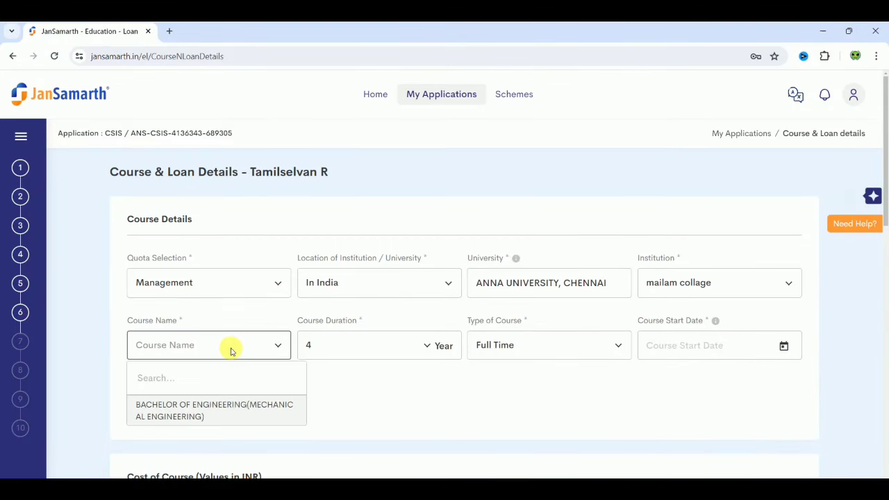
left_click(237, 411)
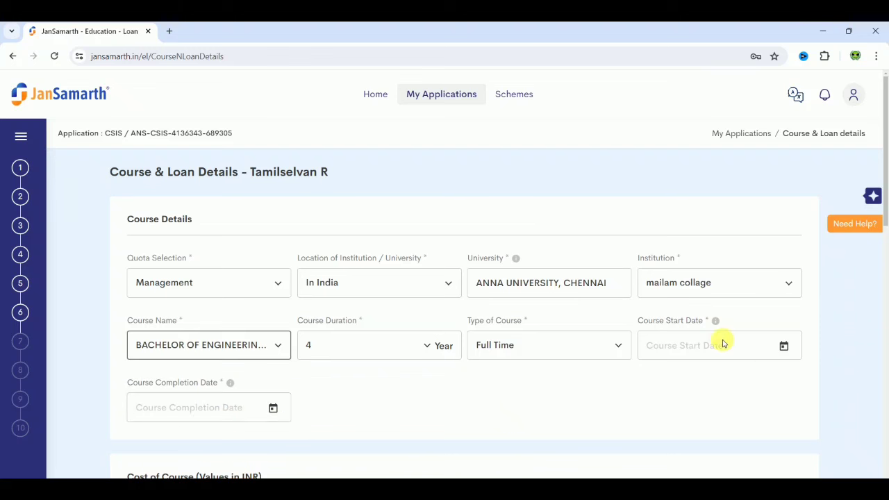
left_click(694, 288)
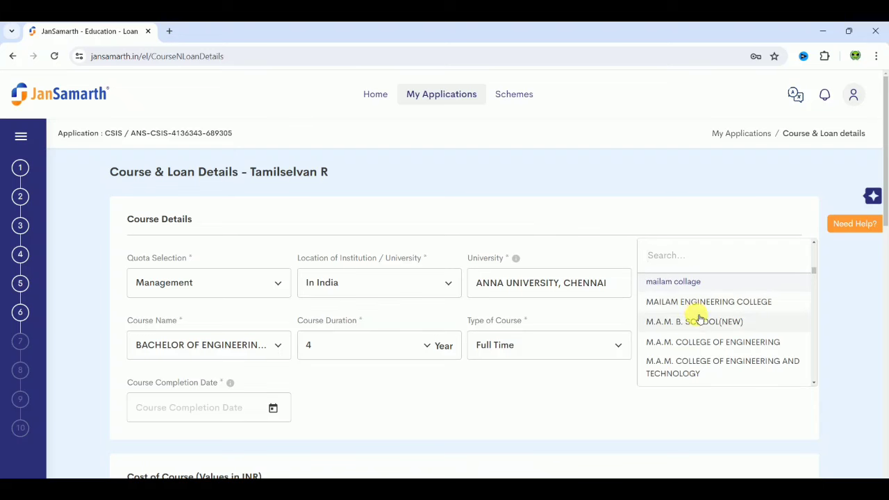
left_click(707, 342)
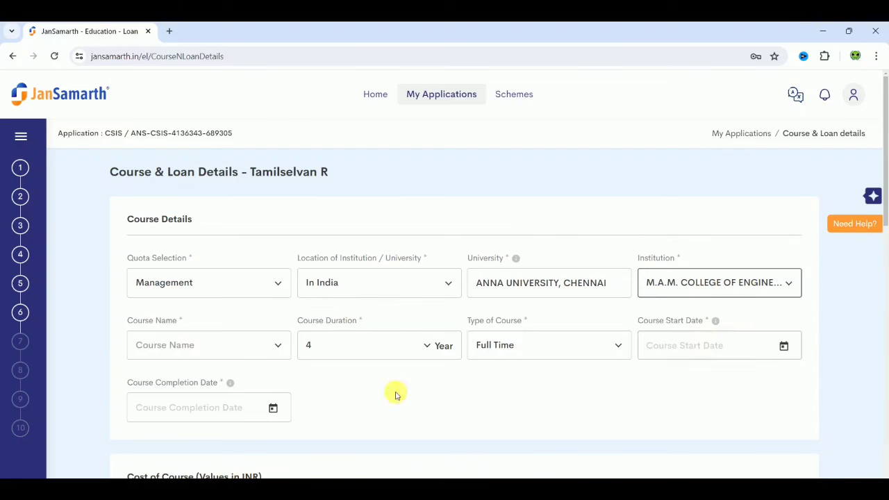
- Set the course name to Bachelor of Engineering (Civil Engineering)
left_click(217, 347)
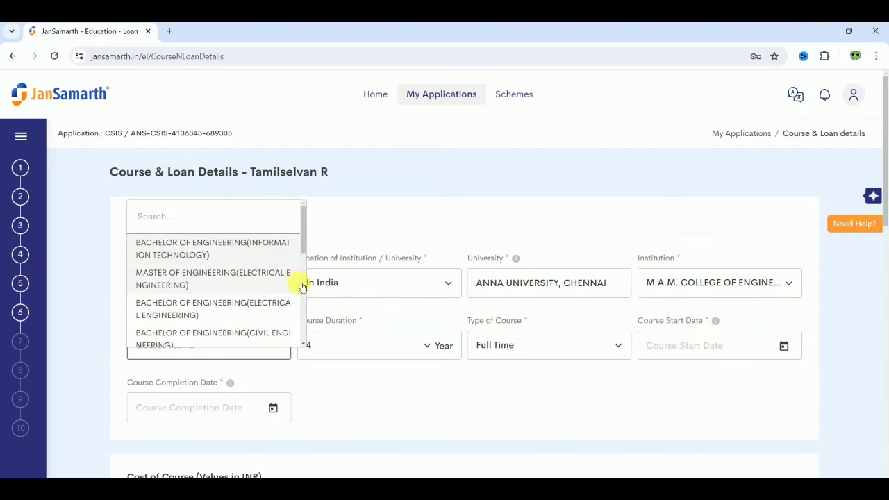
scroll(303, 301, "down", 2)
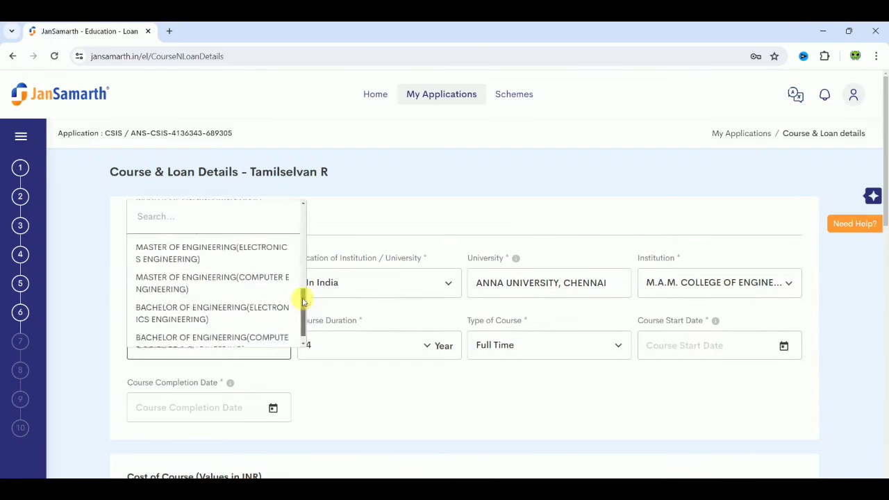
left_click(253, 287)
left_click(249, 344)
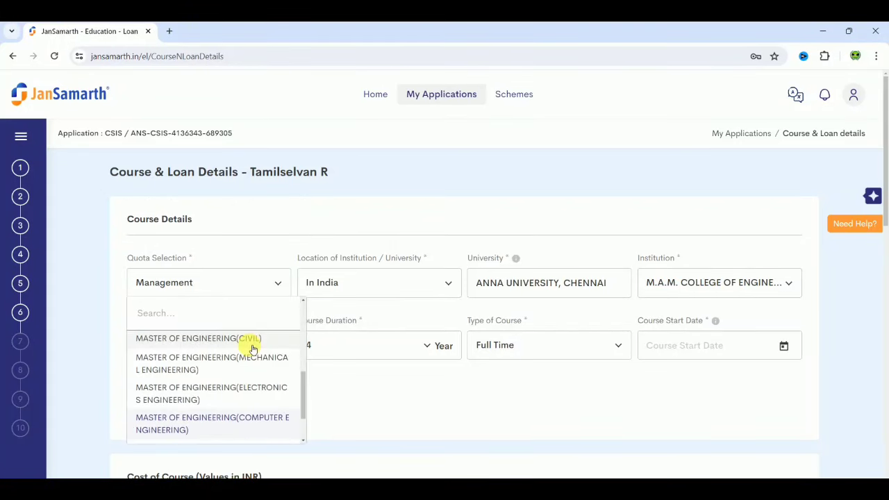
scroll(303, 358, "up", 2)
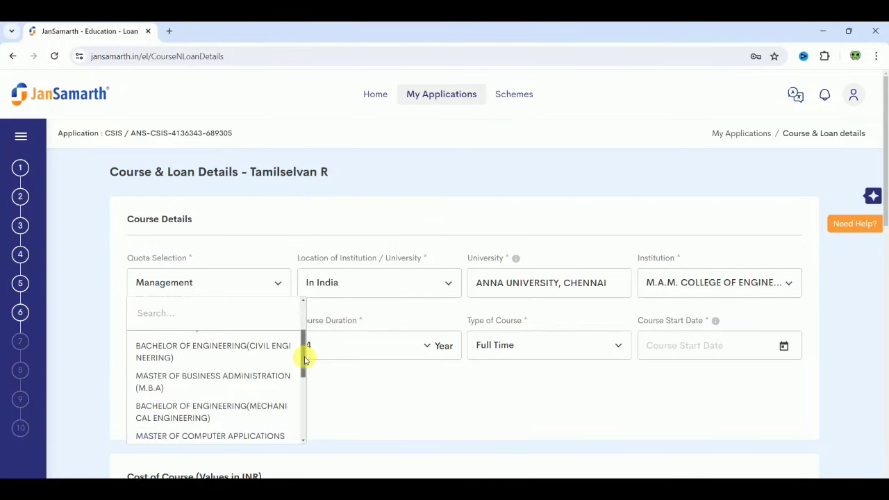
left_click(285, 355)
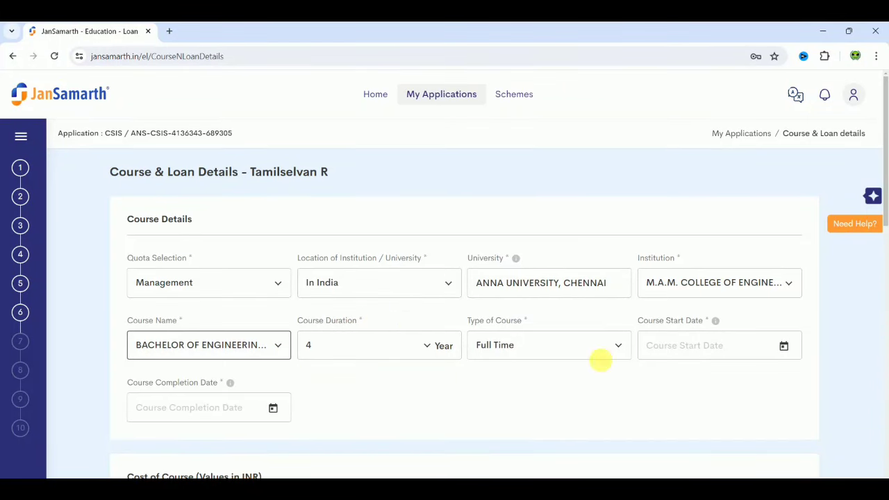
- Set the course start date to 18 June 2024
left_click(672, 353)
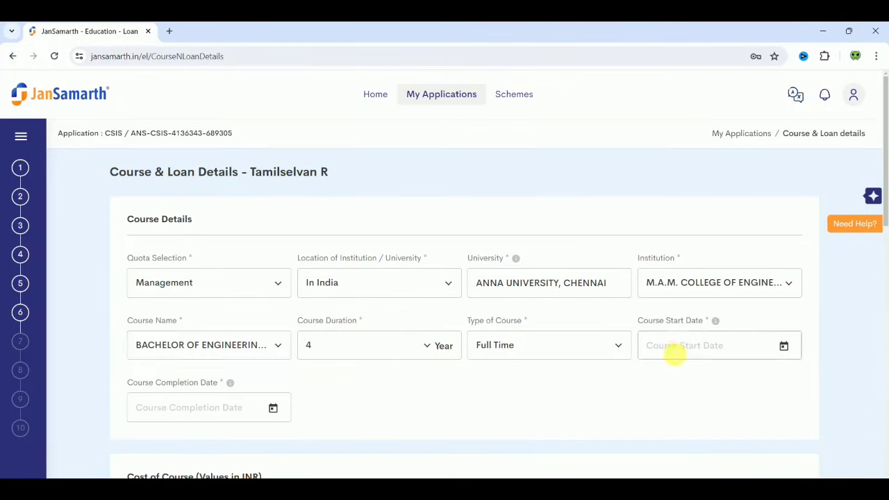
left_click(782, 346)
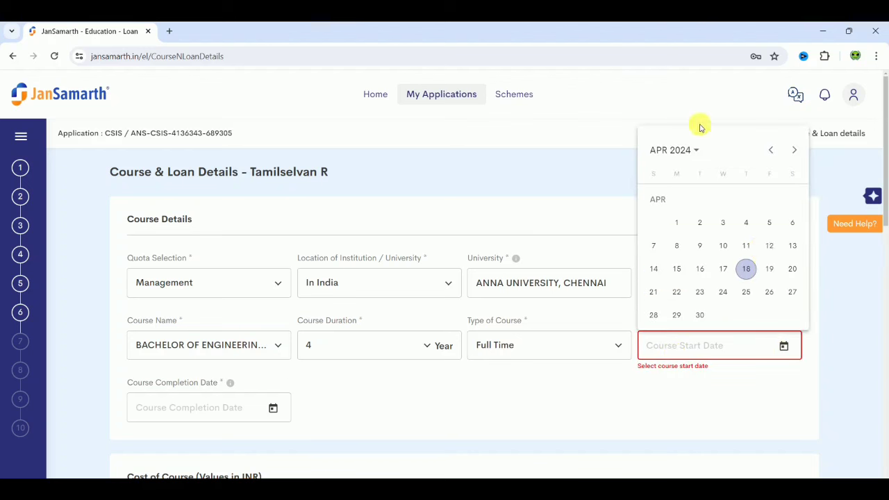
left_click(700, 154)
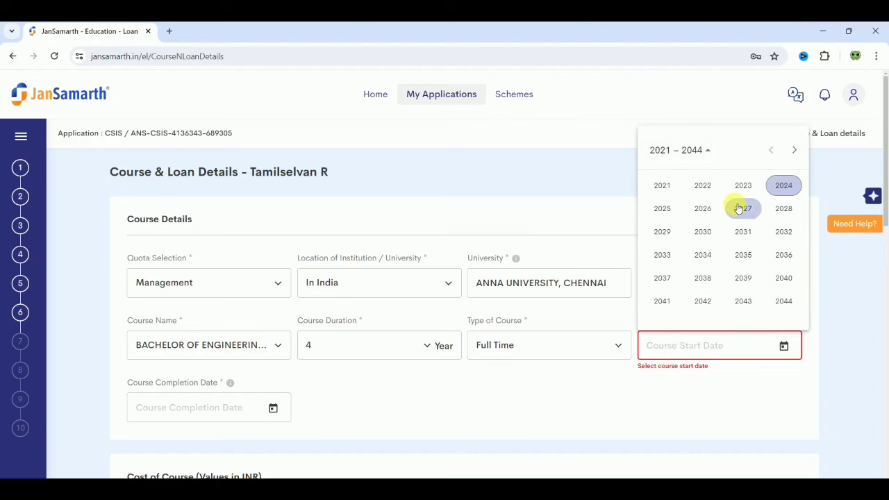
left_click(794, 187)
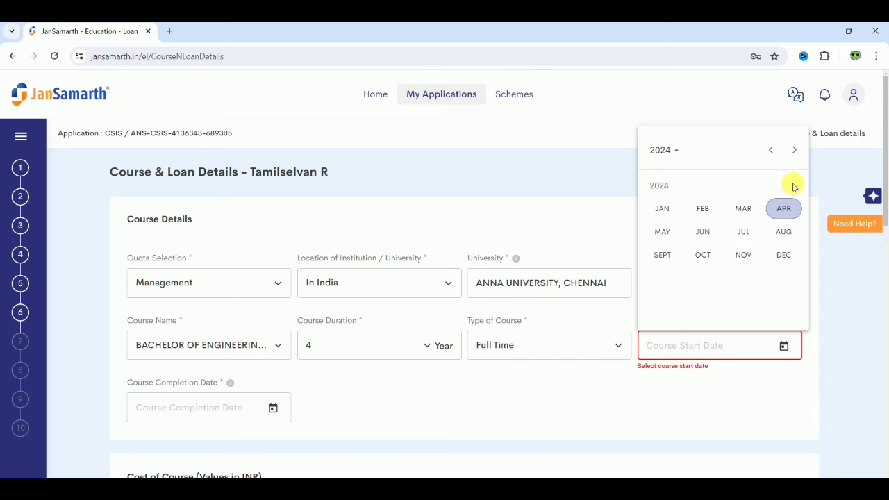
left_click(697, 238)
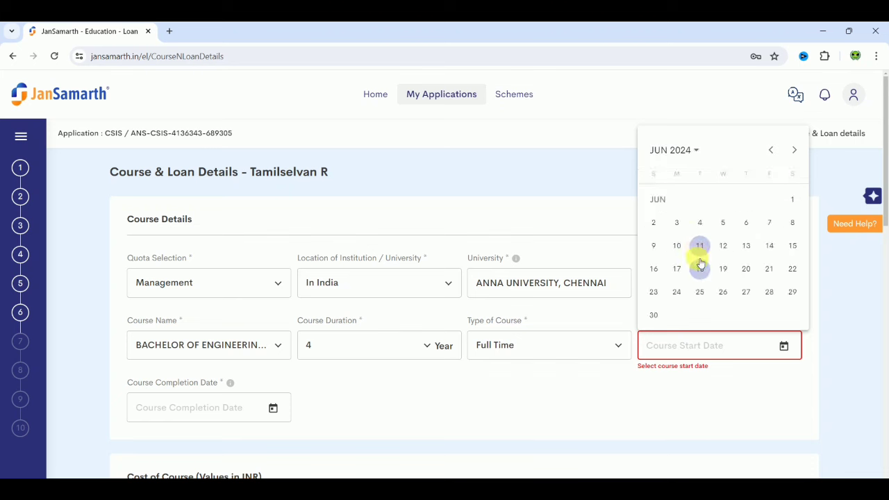
left_click(699, 266)
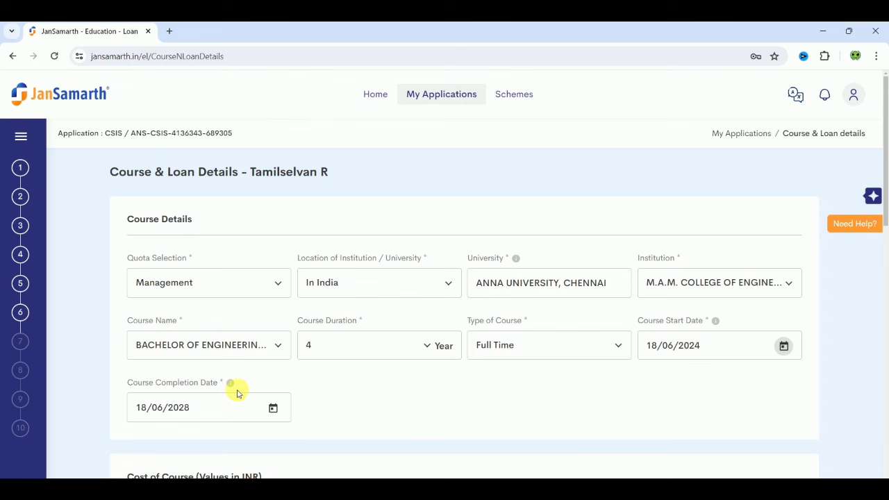
scroll(361, 406, "down", 3)
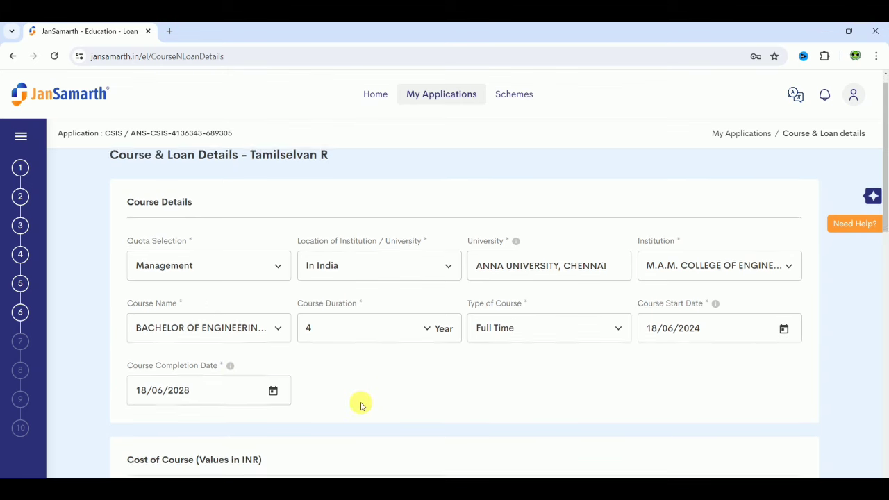
scroll(360, 407, "down", 2)
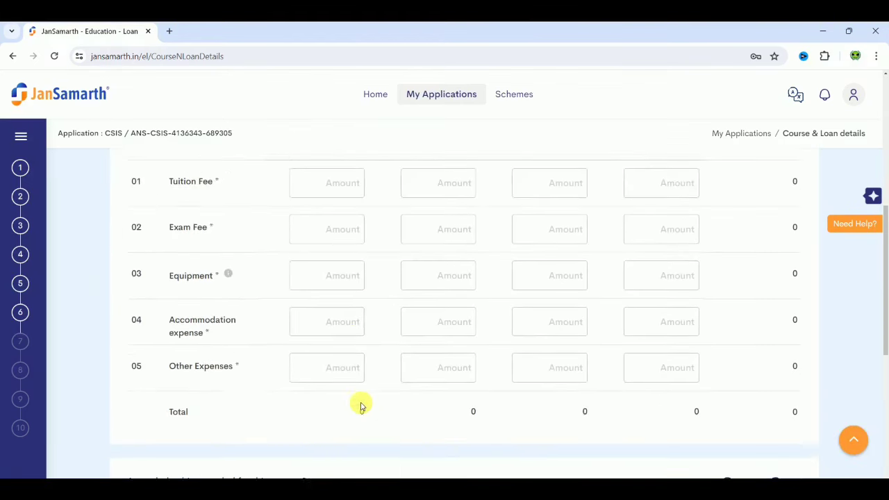
scroll(361, 406, "up", 1)
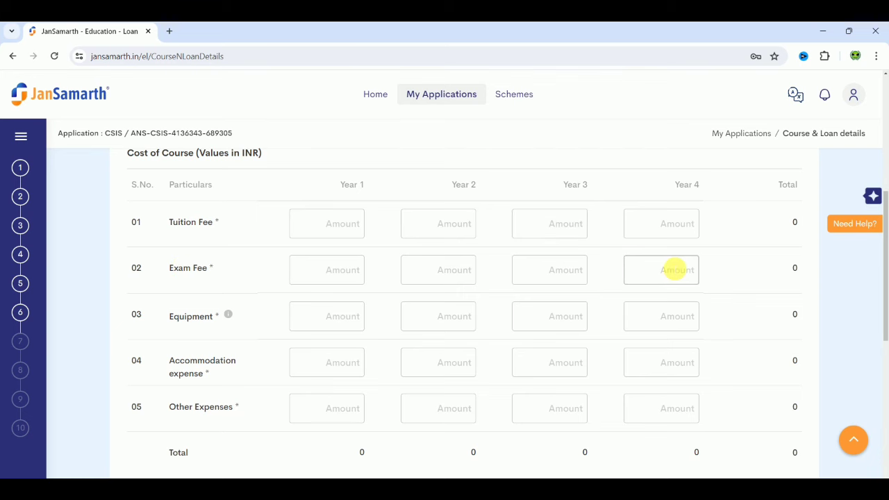
mouse_move(229, 316)
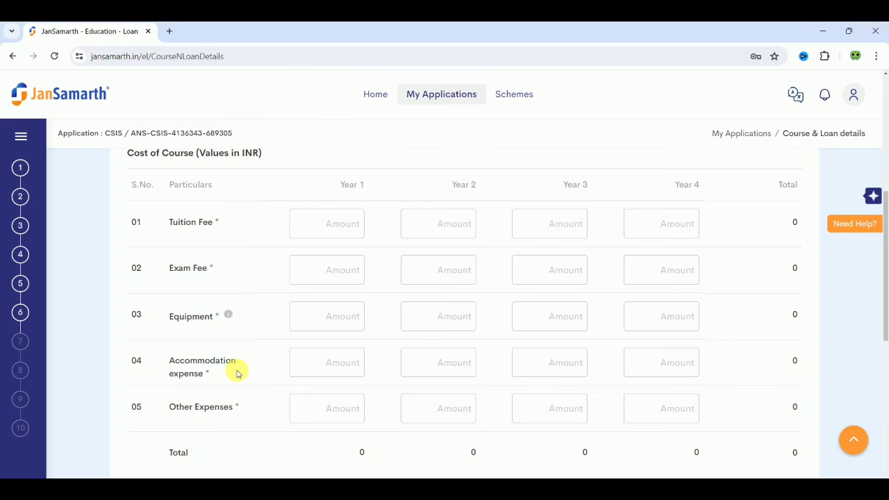
scroll(237, 373, "down", 1)
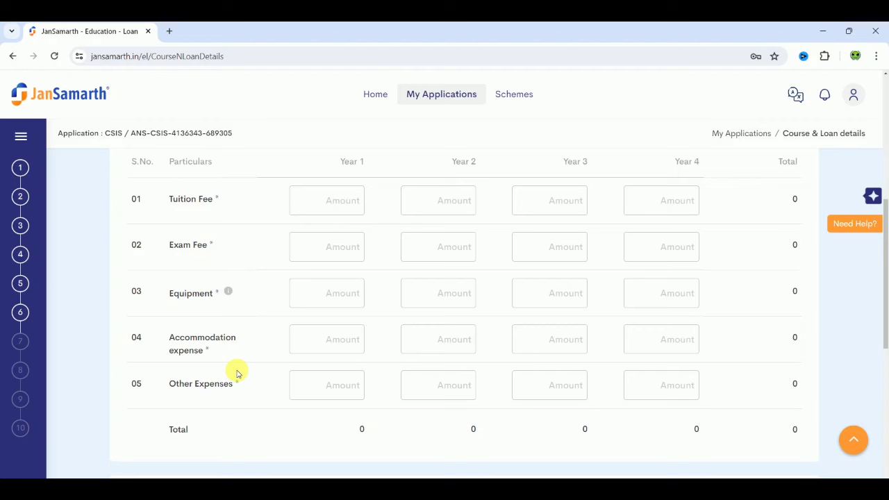
scroll(236, 374, "down", 1)
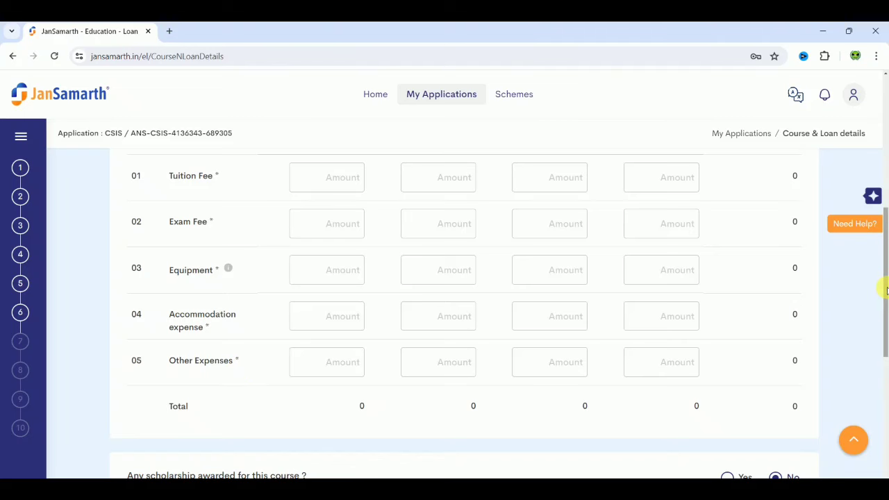
left_click_drag(887, 290, 886, 364)
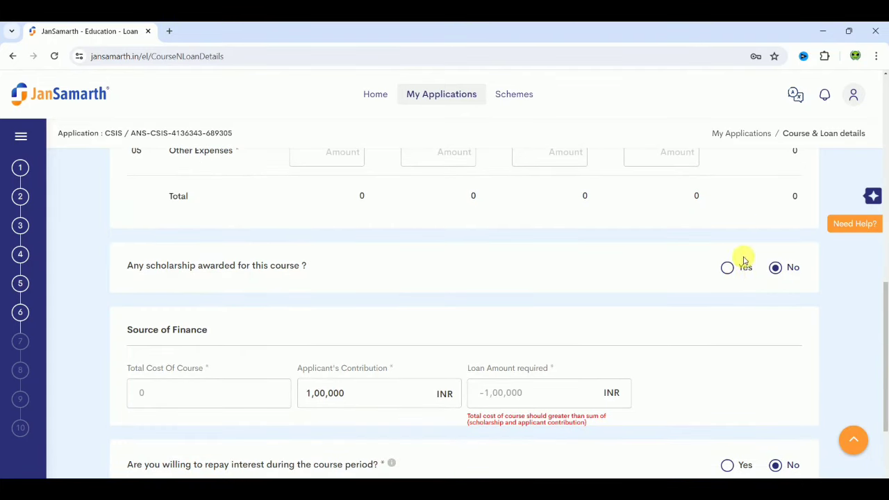
left_click(744, 326)
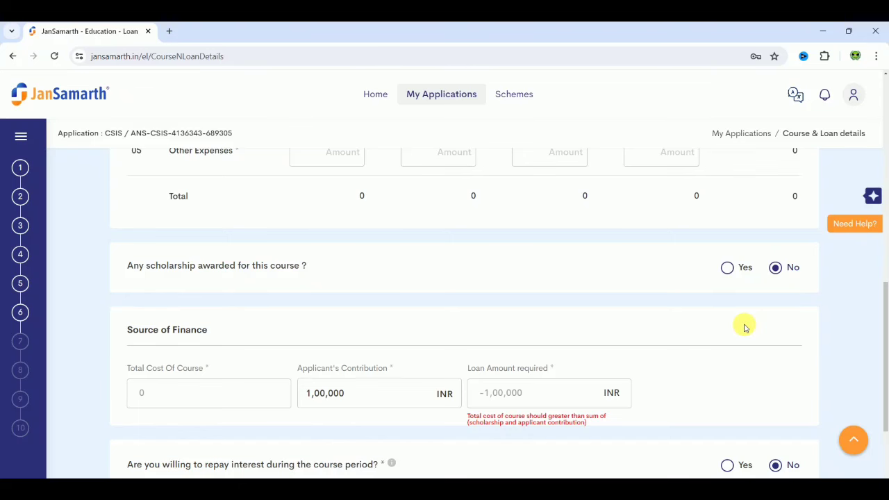
scroll(744, 327, "down", 3)
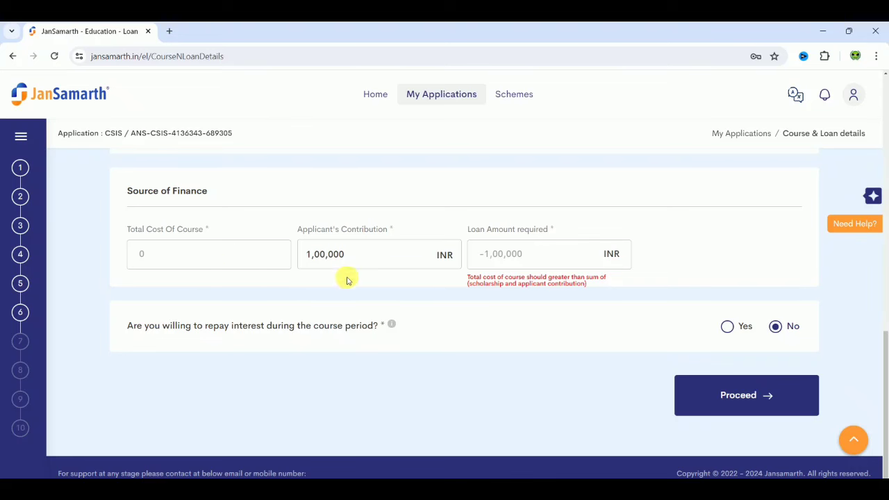
- Leave the answer on repaying interest during the course period as No
left_click(349, 251)
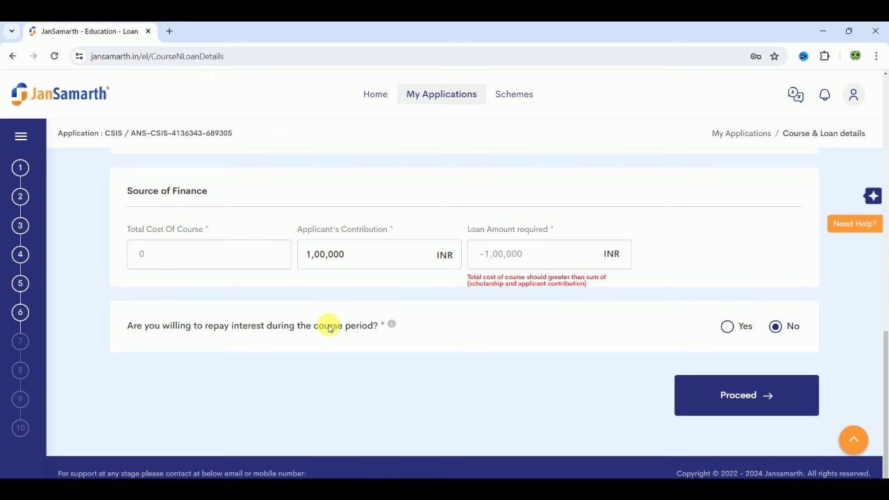
mouse_move(391, 326)
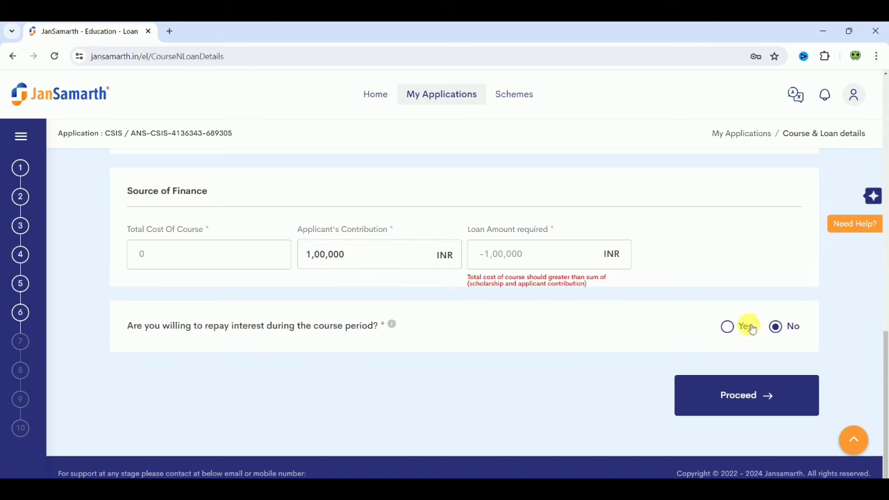
left_click(727, 326)
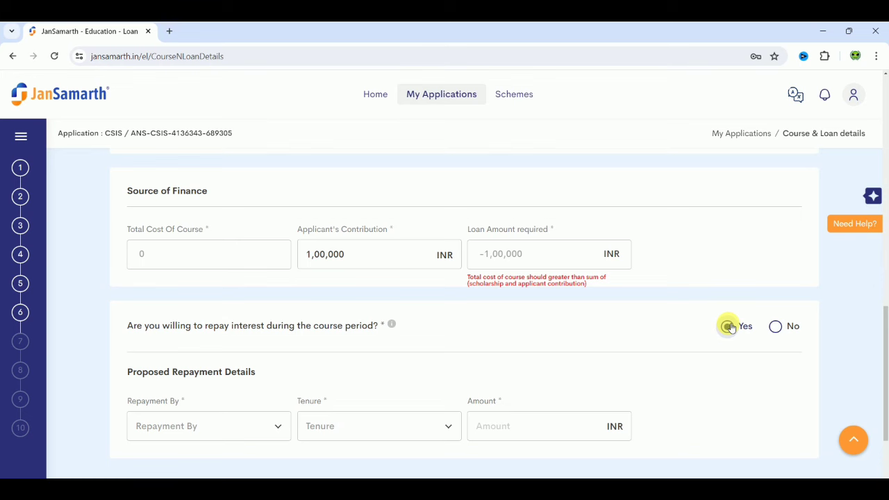
left_click(781, 331)
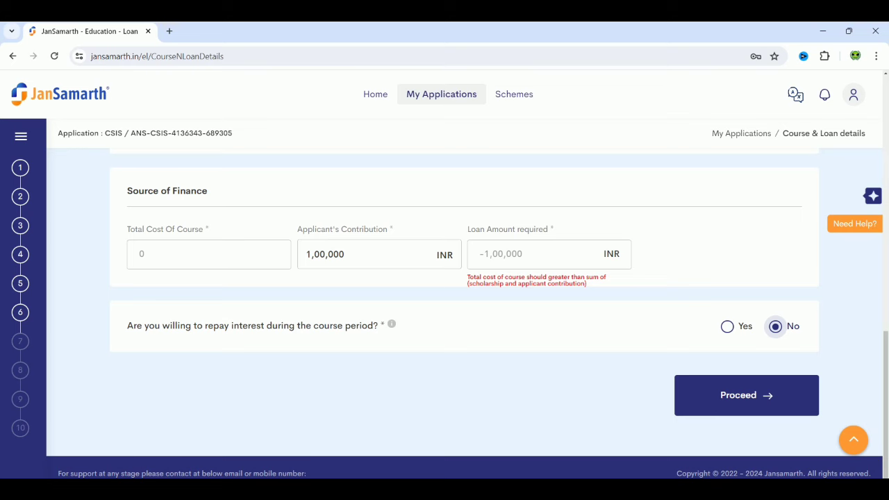
scroll(464, 291, "down", 3)
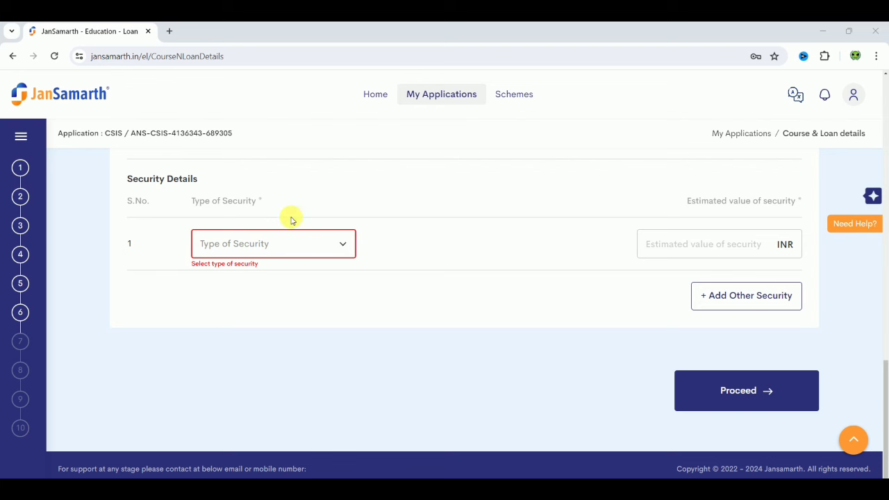
- Set the type of security to Owned house/Residence
left_click(288, 239)
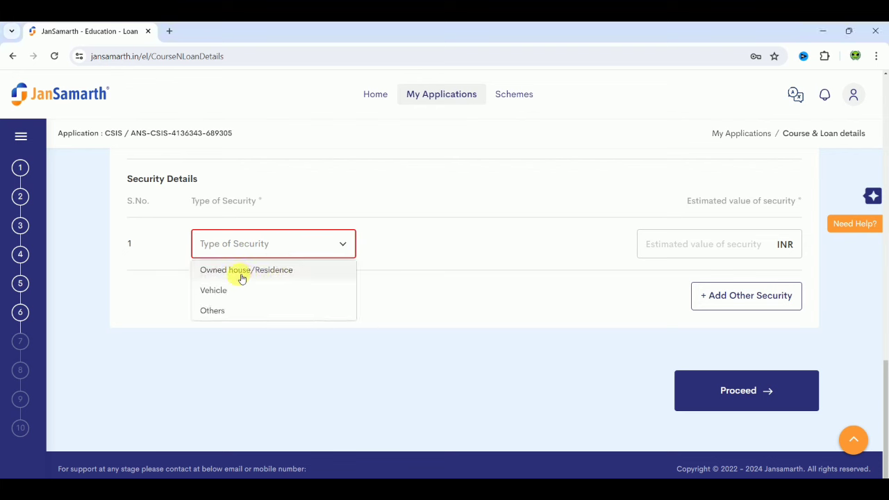
left_click(240, 311)
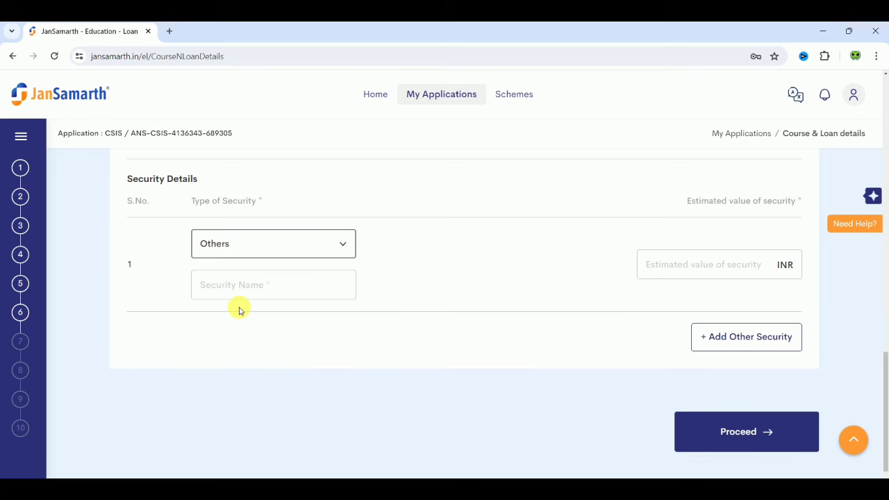
left_click(257, 289)
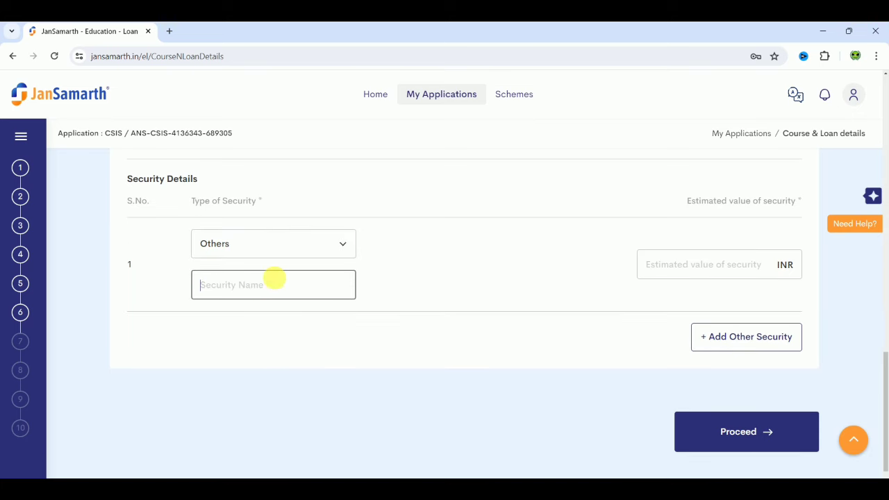
left_click(292, 254)
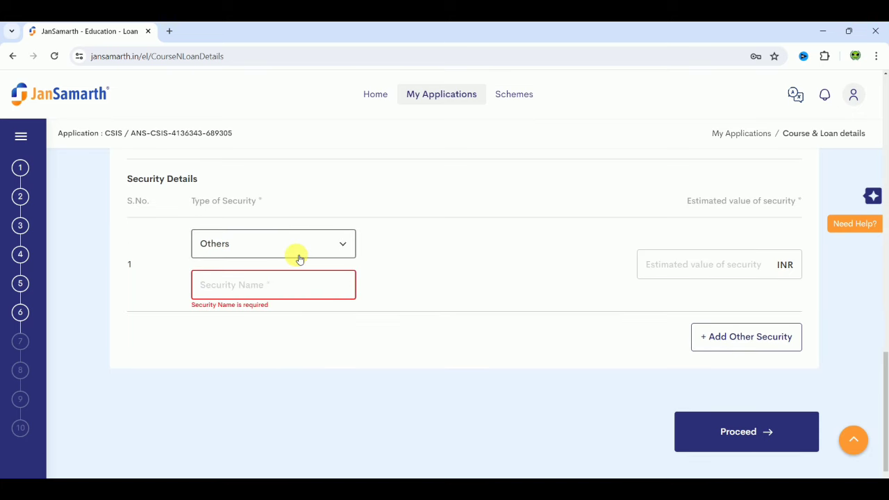
left_click(271, 216)
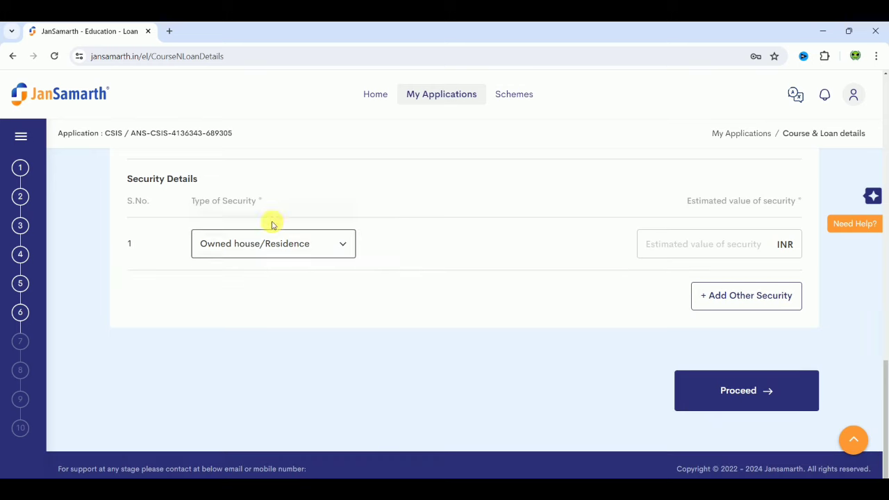
- Enter 15,00,000 as the security's estimated value and submit the course and loan details
left_click(691, 248)
type("1")
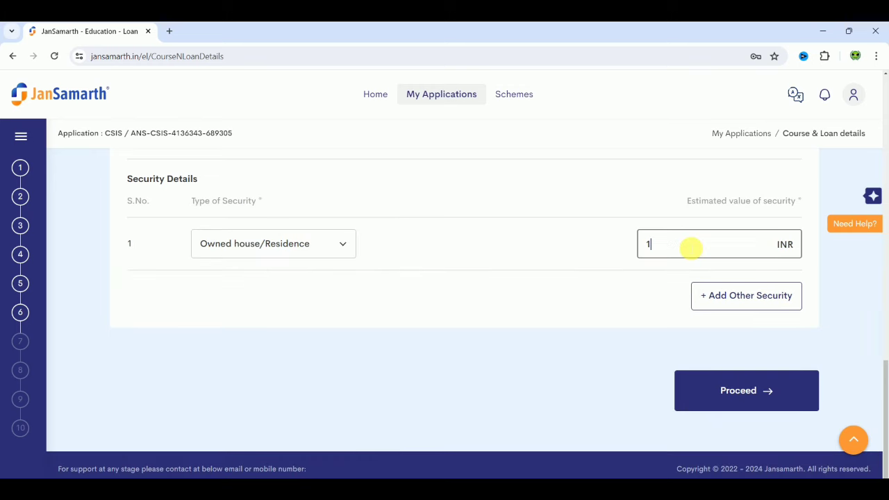
type("500000")
left_click(607, 323)
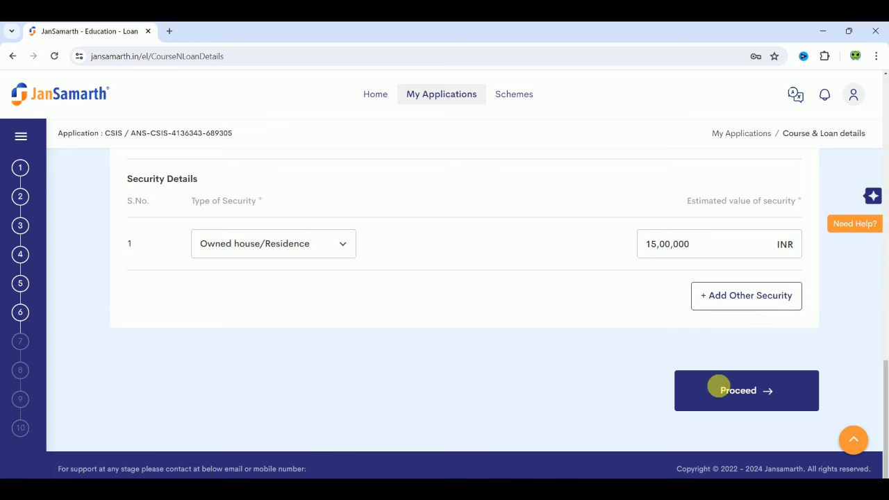
left_click(752, 404)
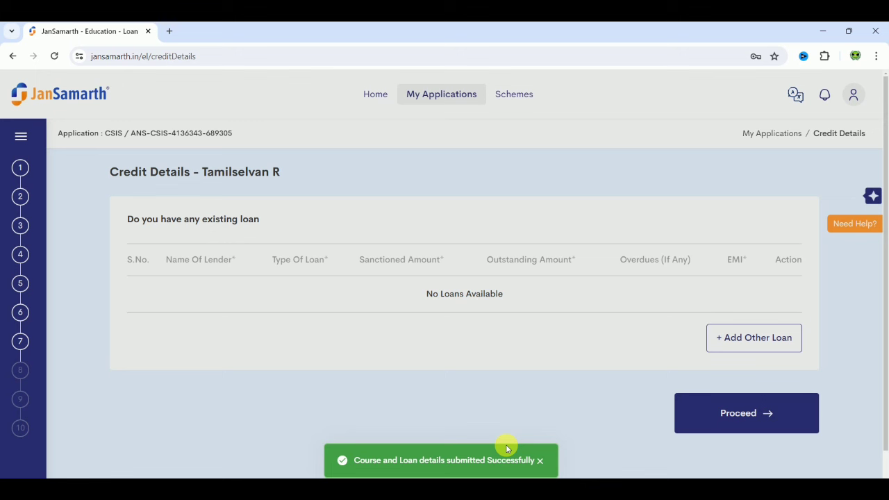
- Dismiss the success message and submit the credit details with no existing loans
left_click(539, 461)
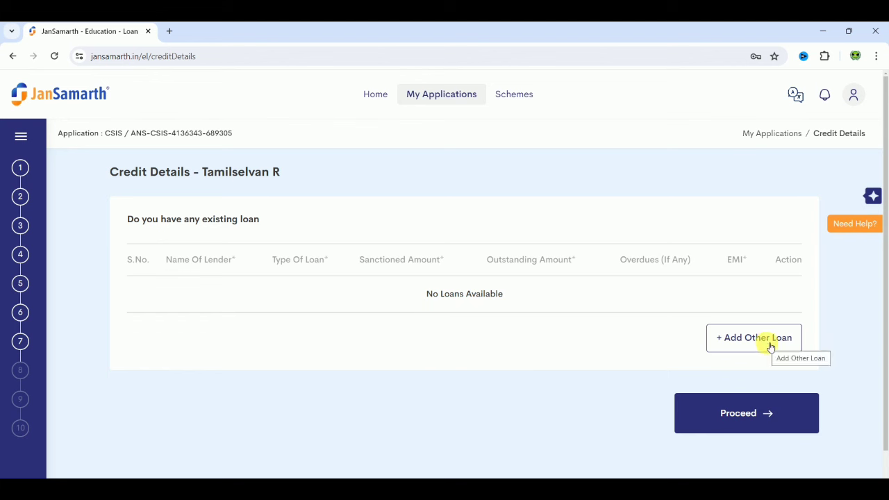
left_click(750, 413)
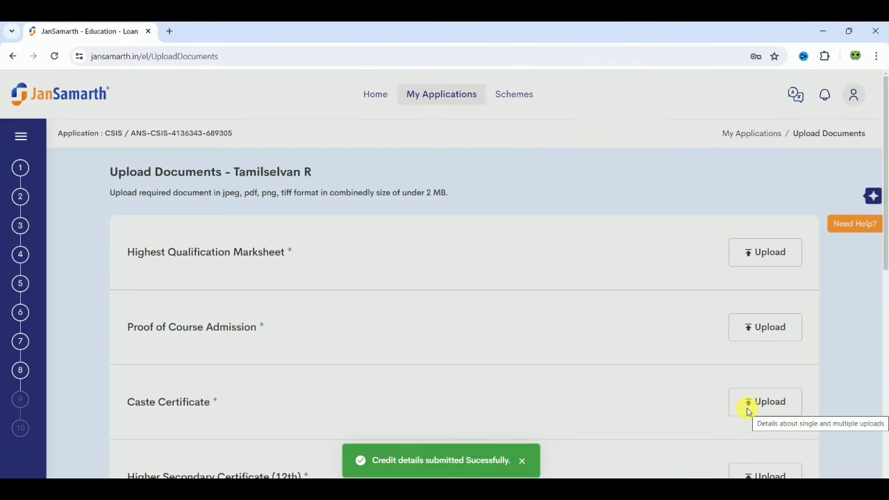
- Dismiss the credit details success message, review the Upload Documents list, and proceed to co-applicants
left_click(521, 460)
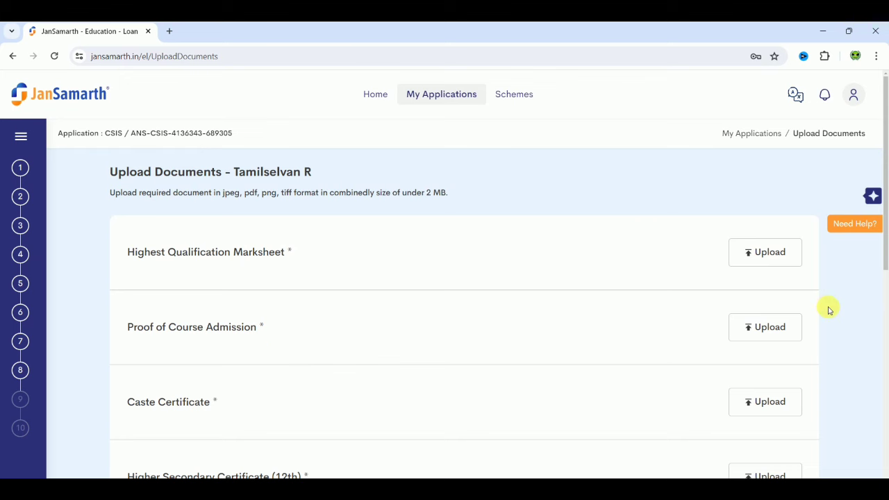
scroll(829, 310, "down", 2)
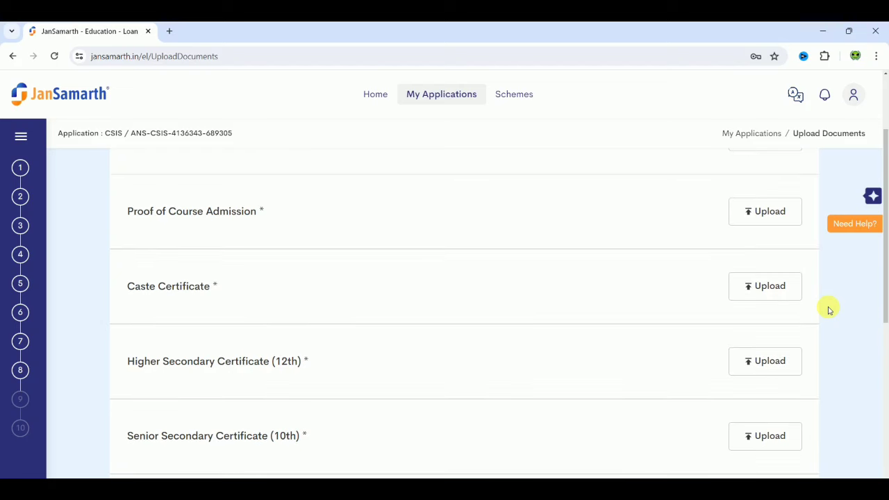
scroll(828, 310, "down", 1)
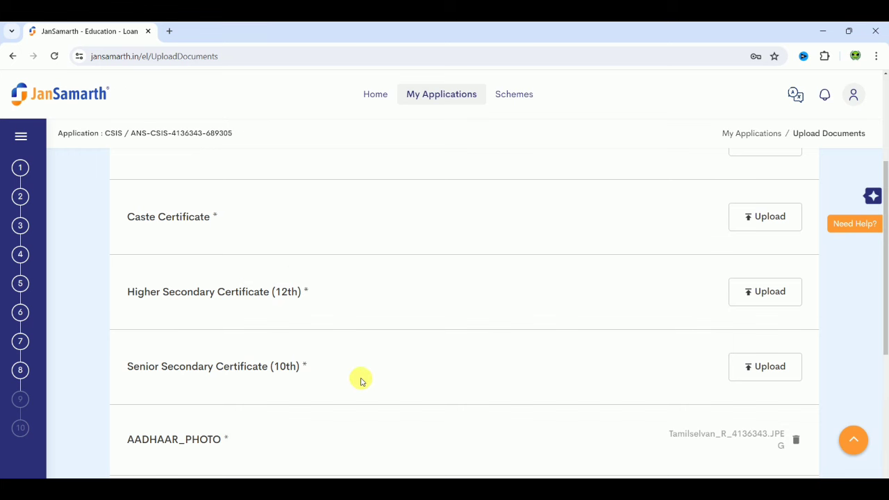
scroll(347, 361, "down", 1)
scroll(347, 361, "down", 2)
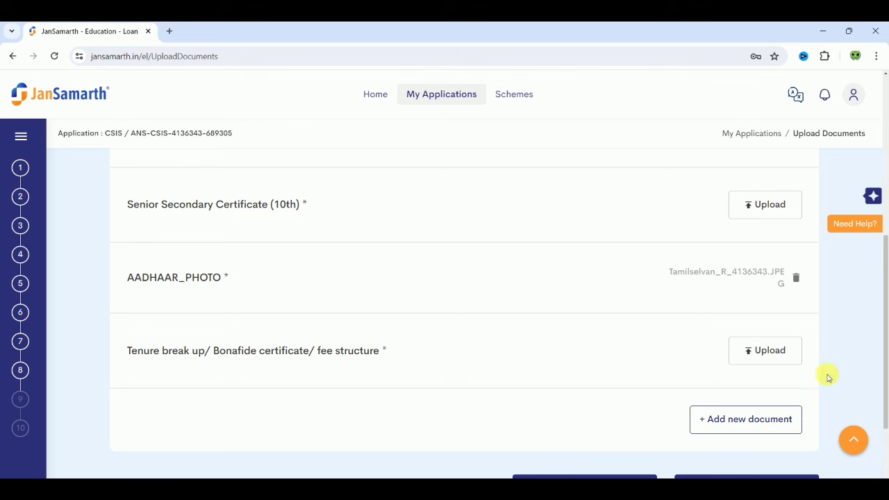
scroll(836, 378, "down", 1)
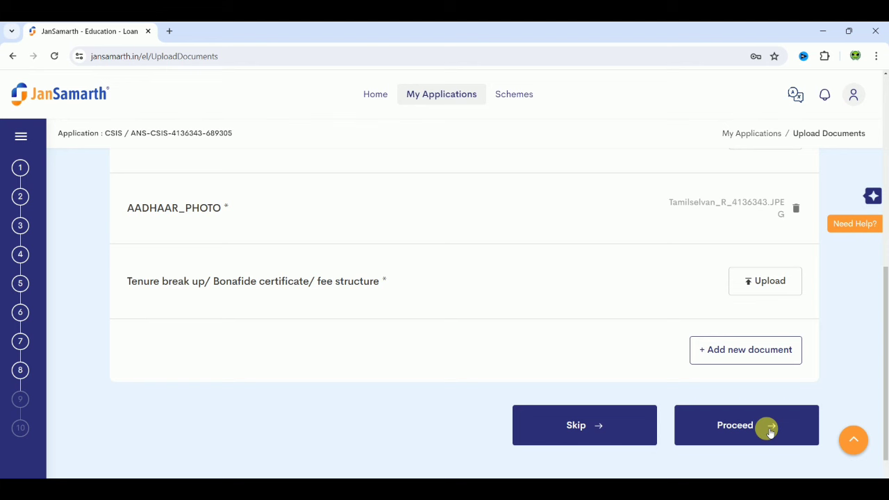
left_click(770, 430)
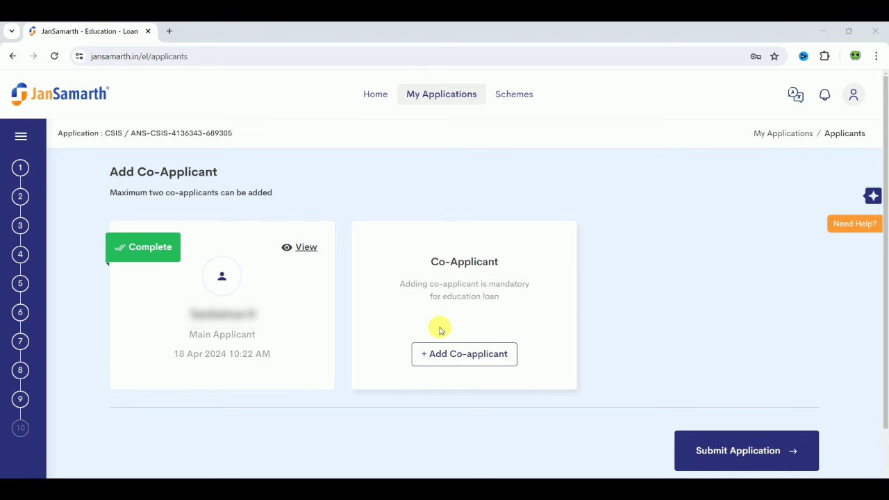
- Start a new co-applicant entry and check the Full Name field and Relationship options, leaving both unset
left_click(478, 356)
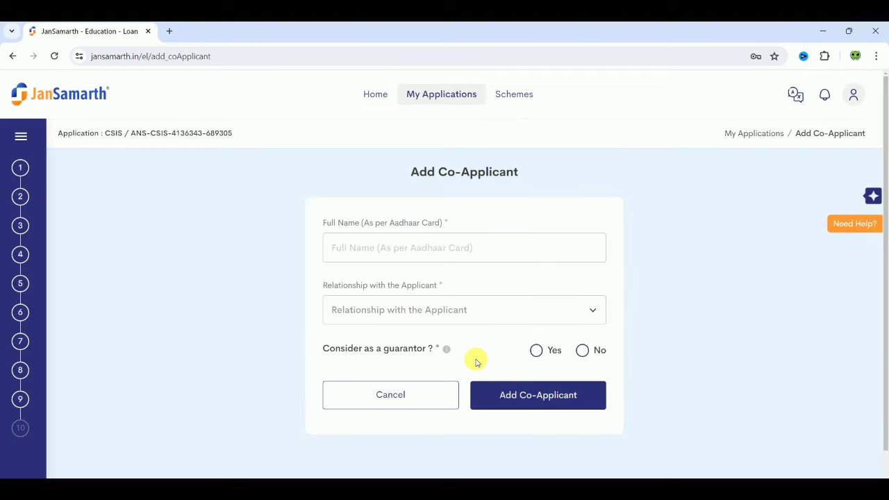
left_click(383, 253)
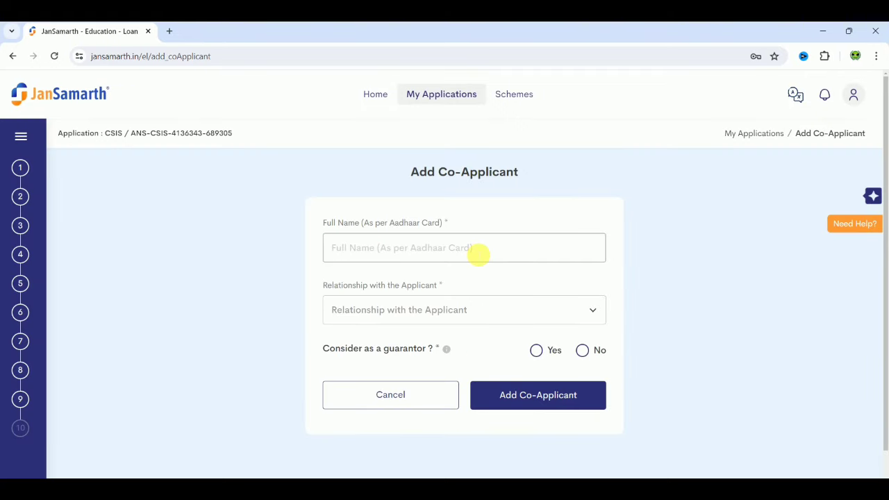
left_click(403, 311)
left_click(649, 331)
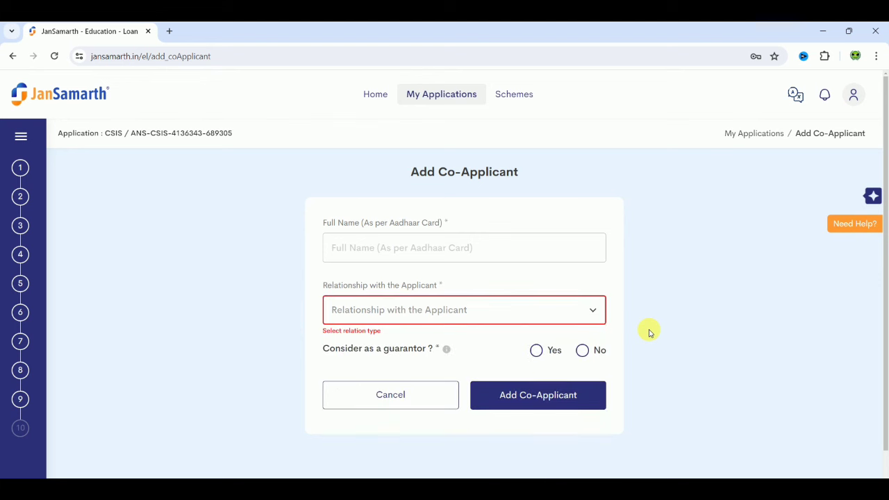